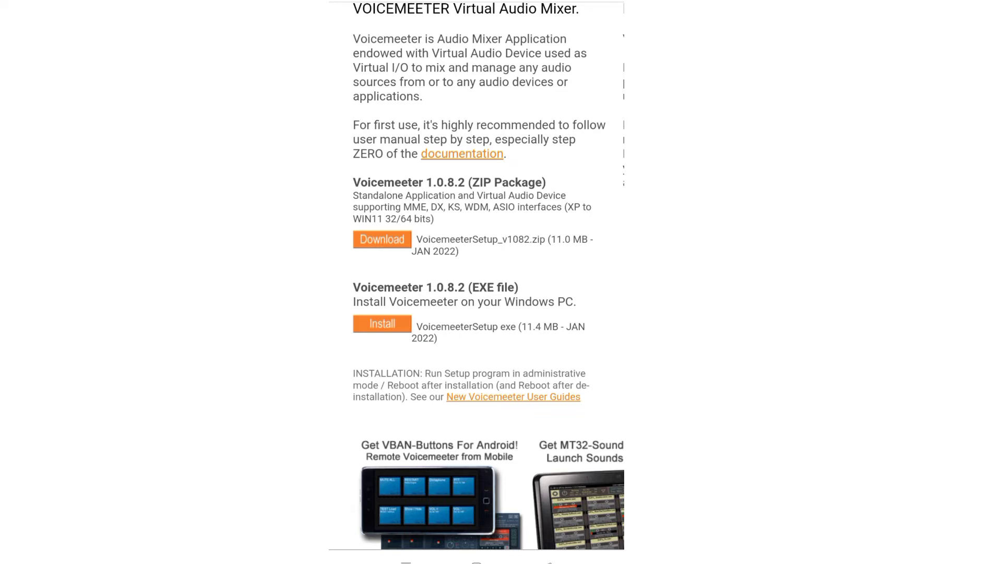
Step: Look over the Voicemeeter page on the VB-Audio site, including its ZIP and EXE downloads and the product selection
scroll(538, 295, right, 2)
scroll(427, 380, up, 10)
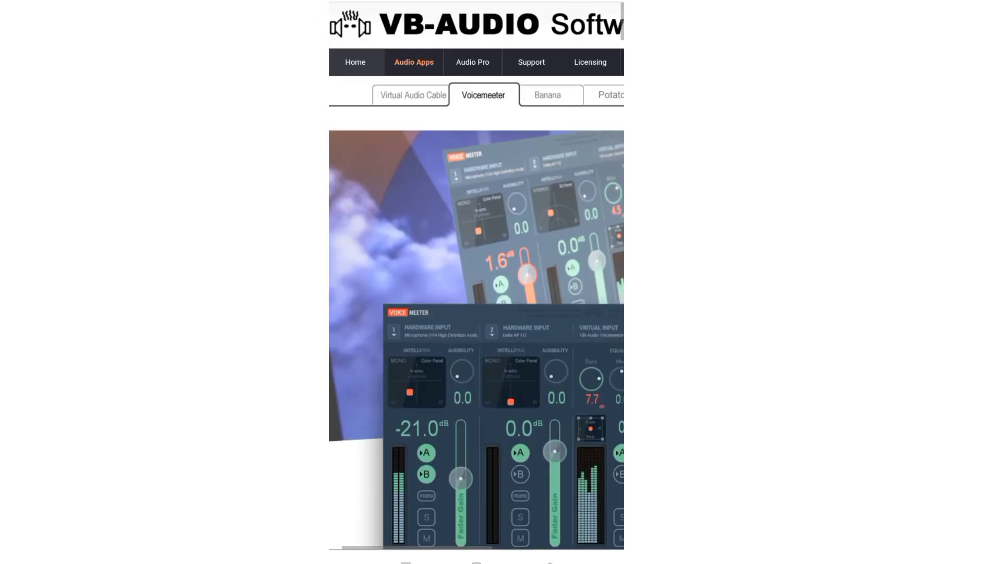
scroll(453, 374, down, 3)
scroll(471, 233, up, 2)
scroll(471, 234, up, 1)
scroll(485, 308, up, 1)
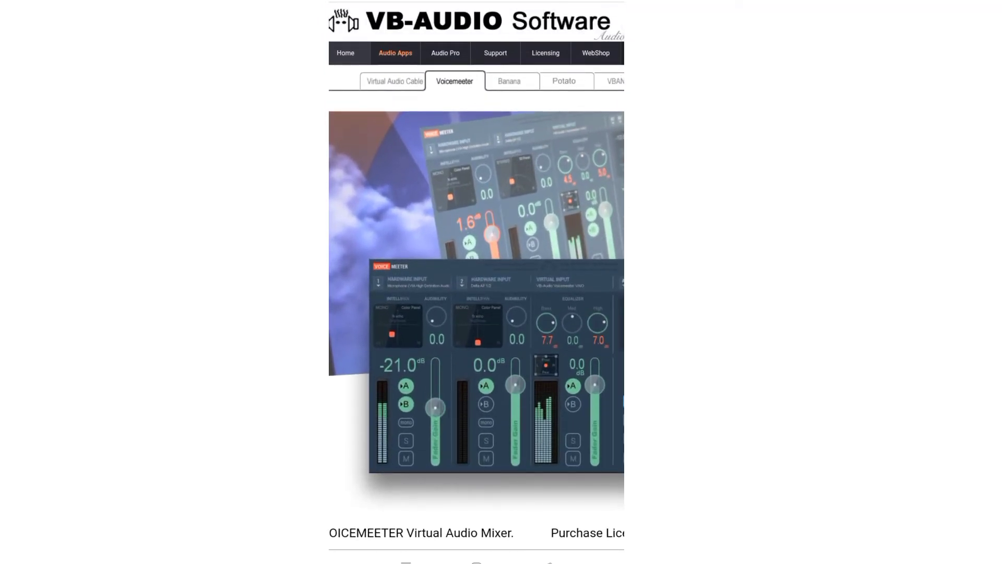
Step: Open the Virtual Audio Cable page and examine the VB-CABLE driver downloads for Windows and Mac
click(392, 84)
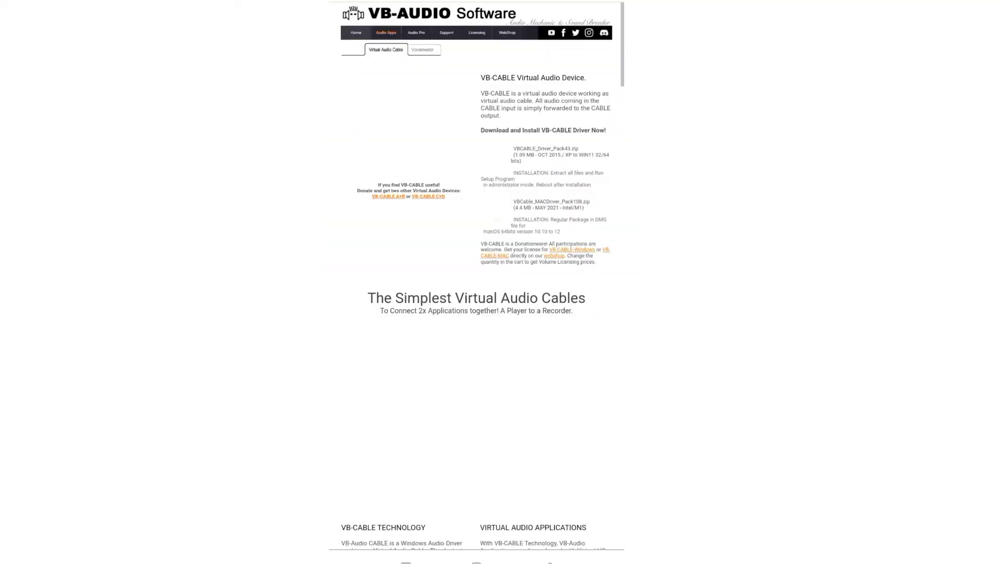
scroll(543, 198, up, 5)
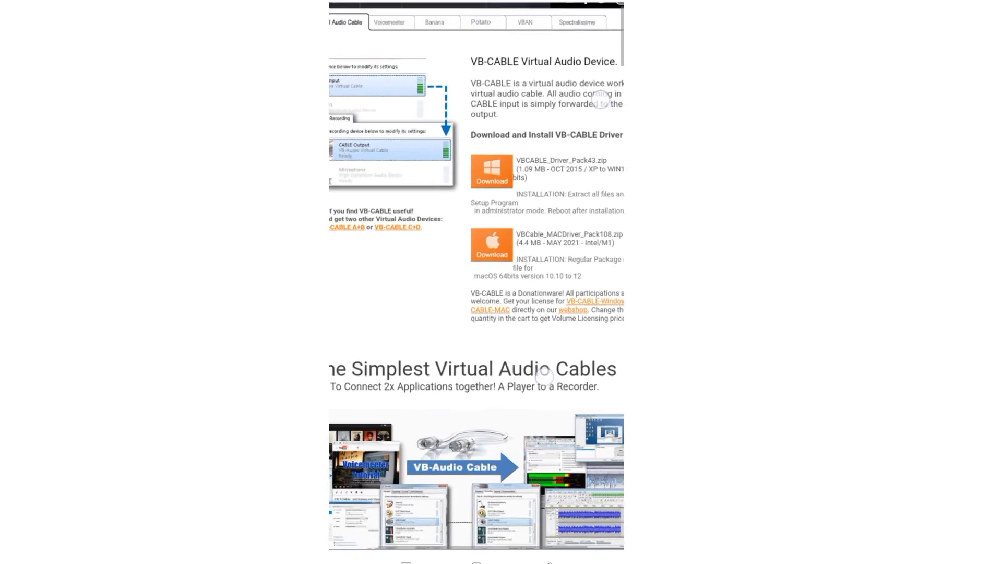
drag(467, 337, 409, 329)
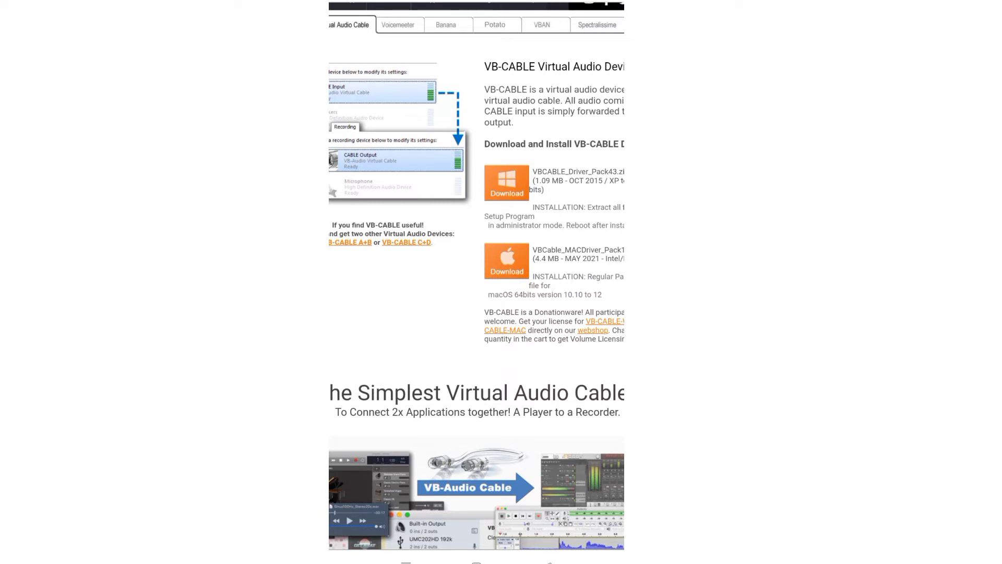
drag(467, 334, 499, 334)
scroll(497, 275, down, 5)
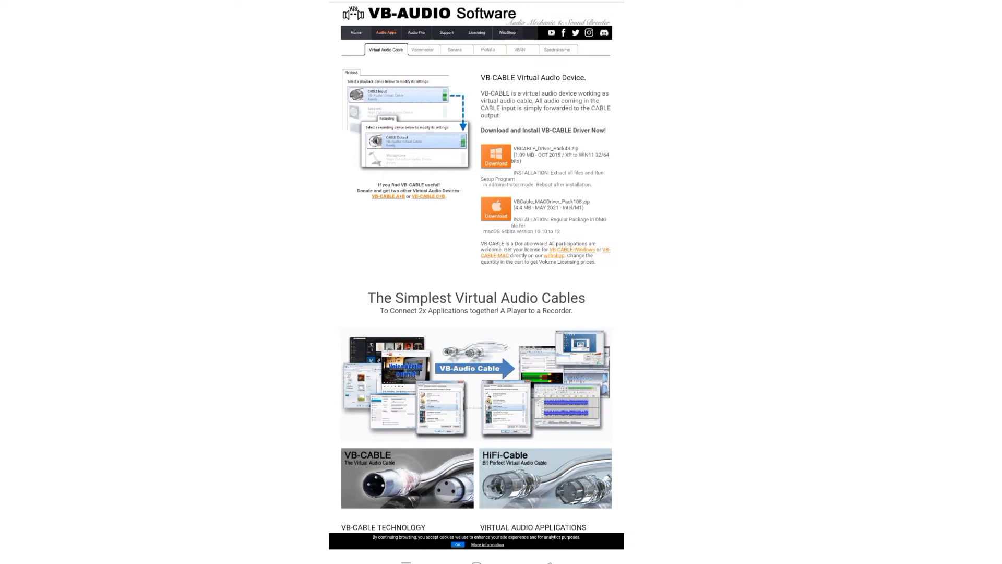
drag(422, 283, 420, 308)
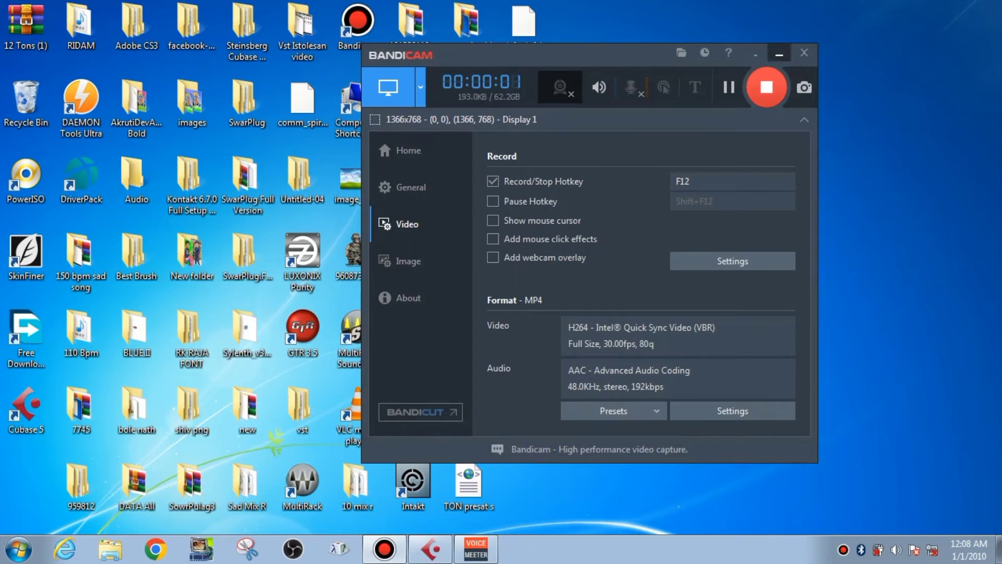
Step: Minimize the Bandicam window and refresh the desktop
click(779, 52)
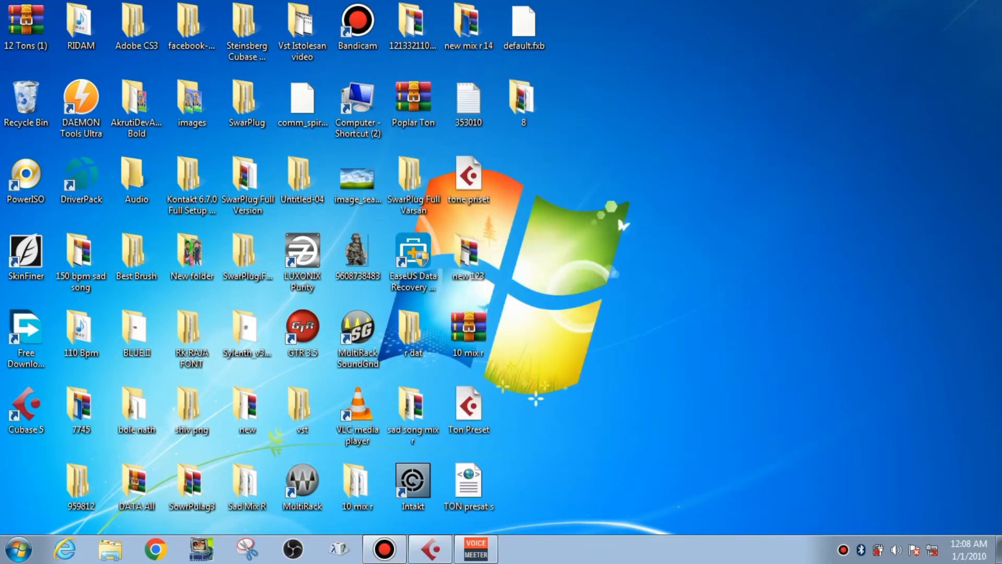
right_click(660, 43)
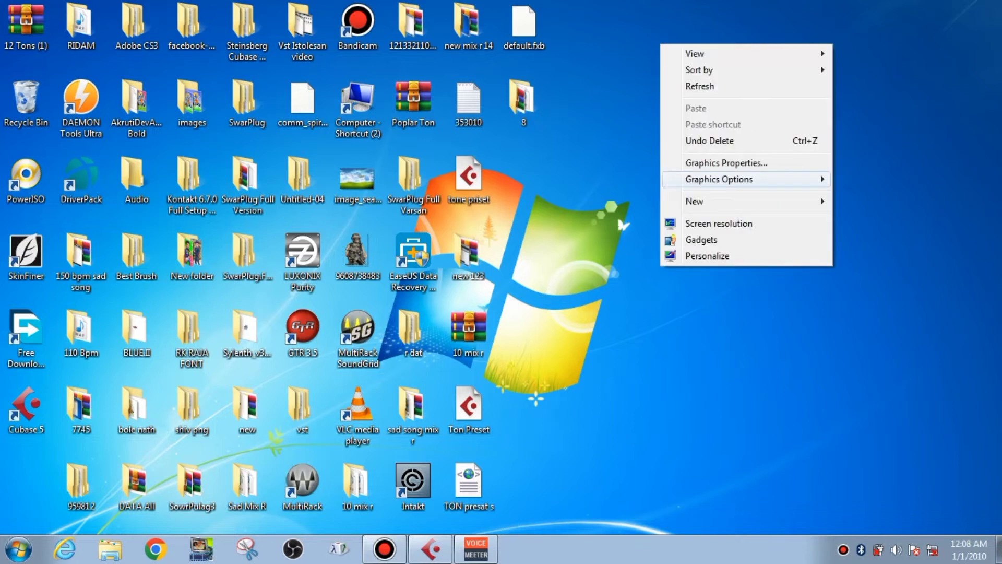
click(699, 86)
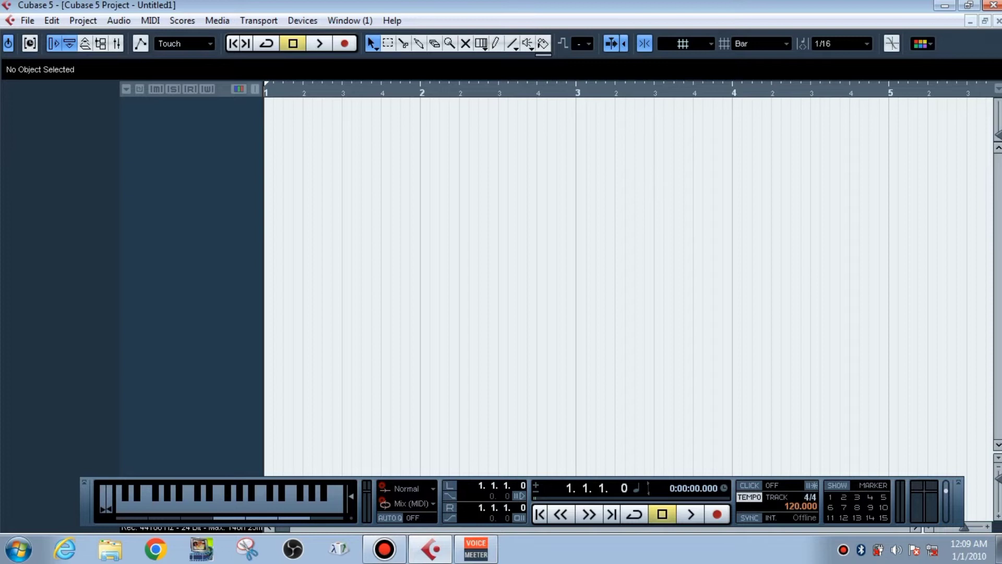
Step: In Cubase 5's Device Setup, switch the VST Audio System's ASIO driver to Voicemeeter Virtual ASIO
click(349, 20)
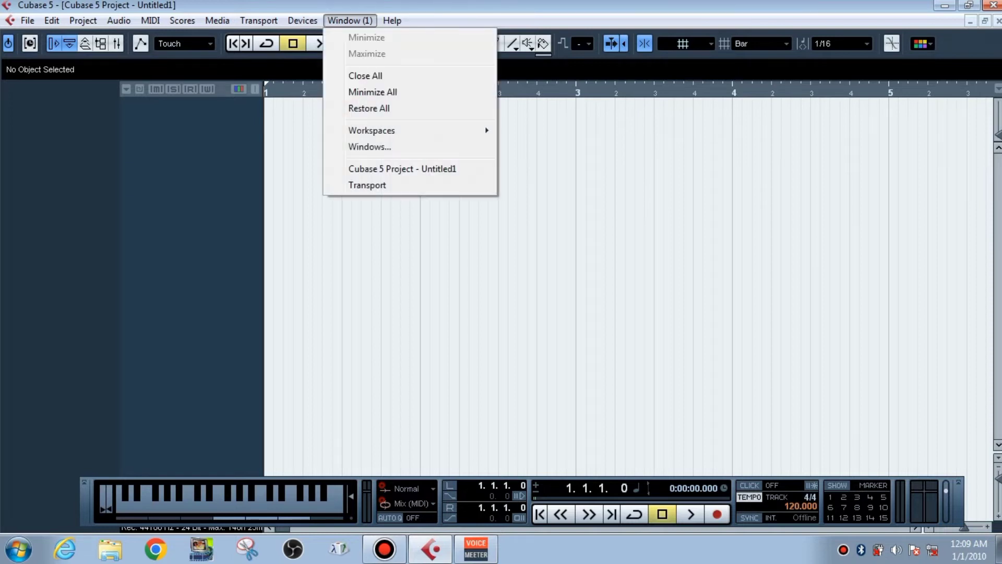
mouse_move(301, 20)
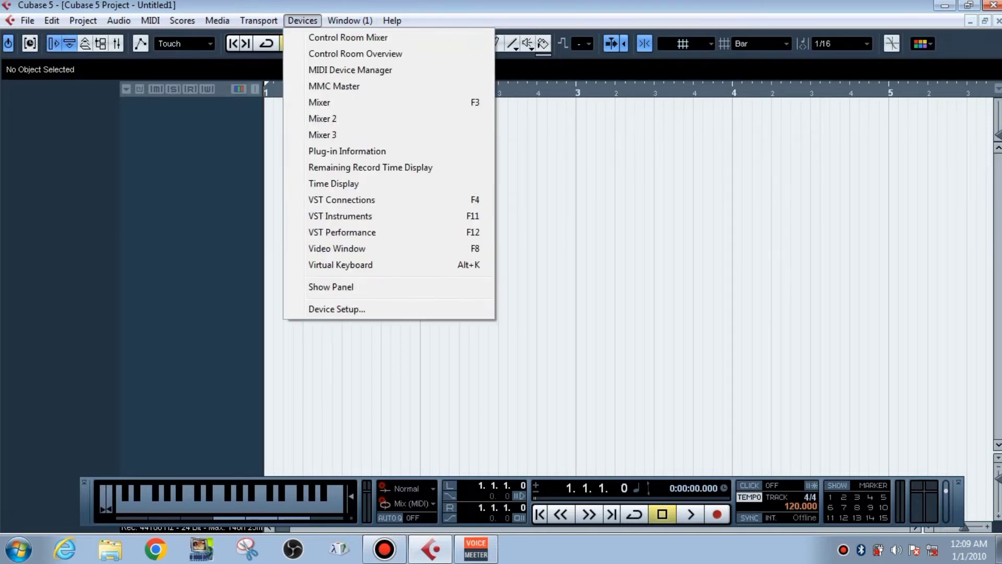
key(Escape)
key(Down)
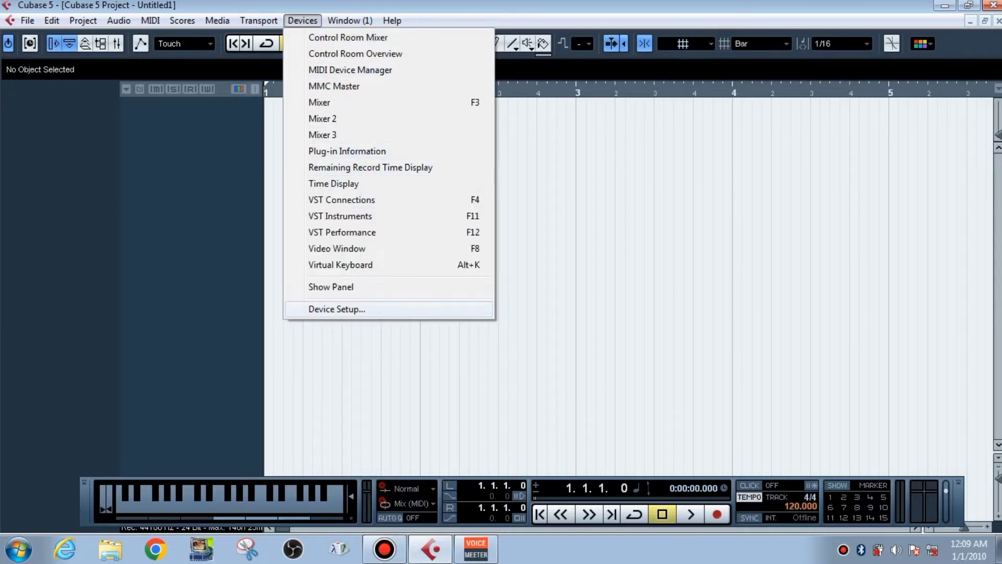
key(Return)
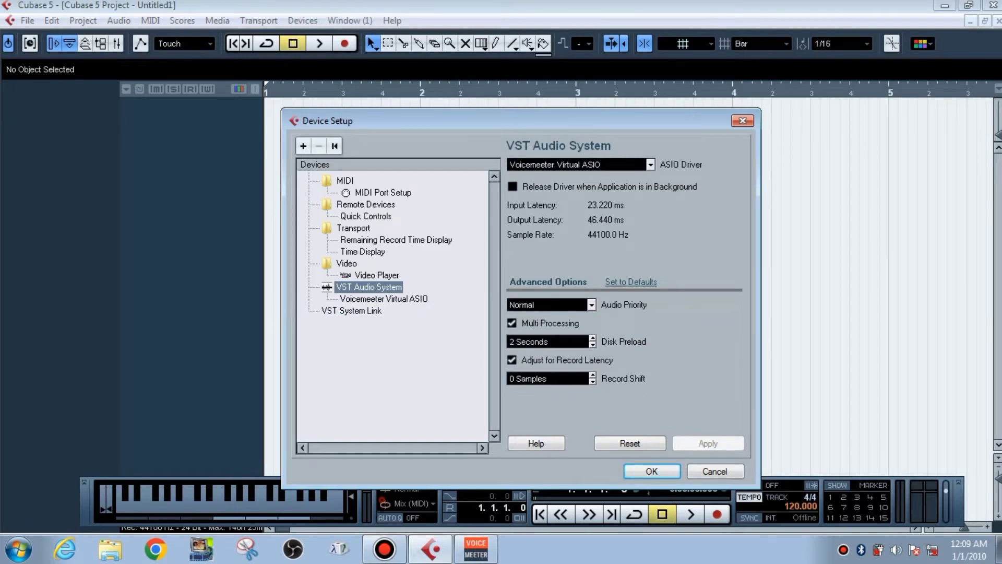
click(650, 165)
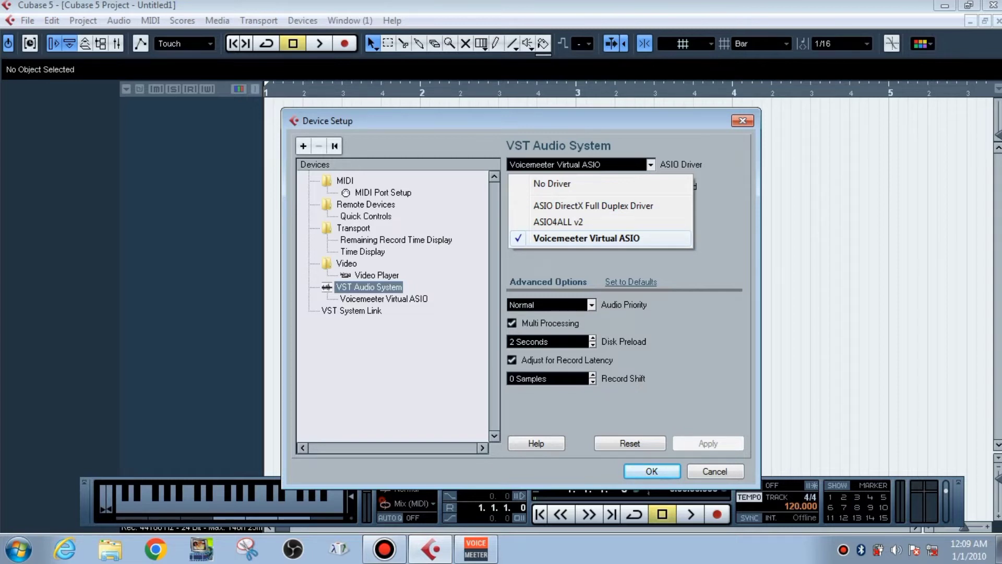
click(586, 238)
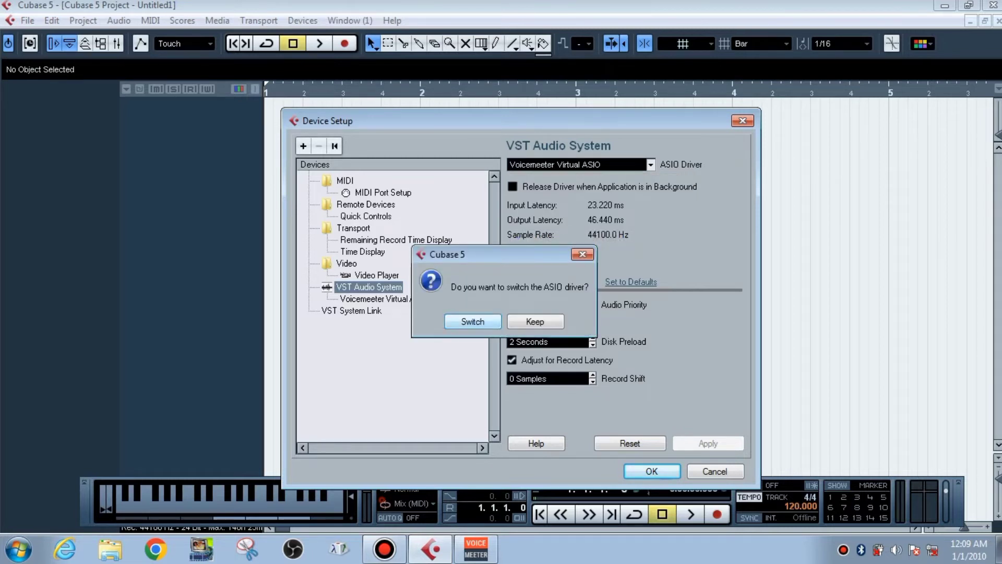
click(472, 321)
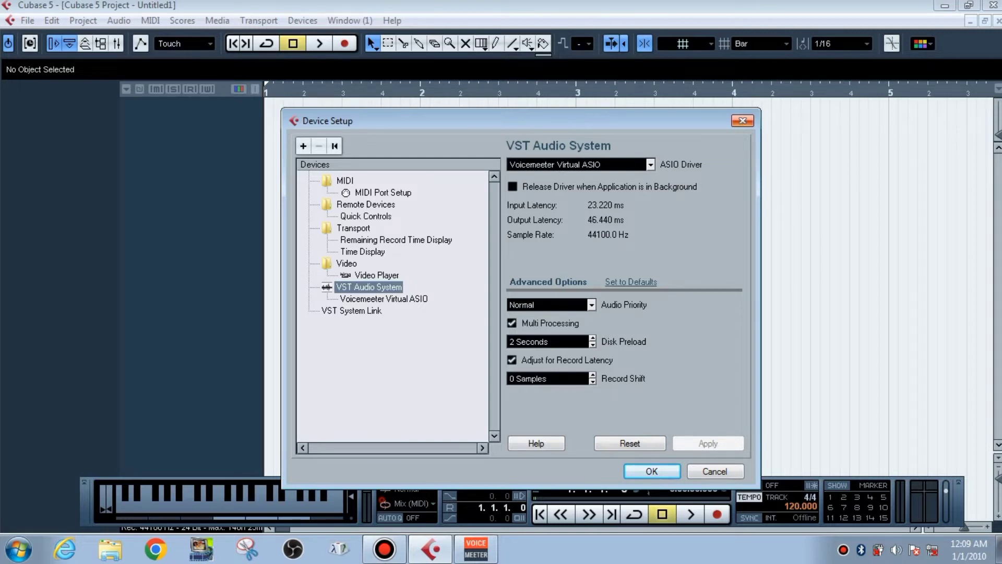
key(Return)
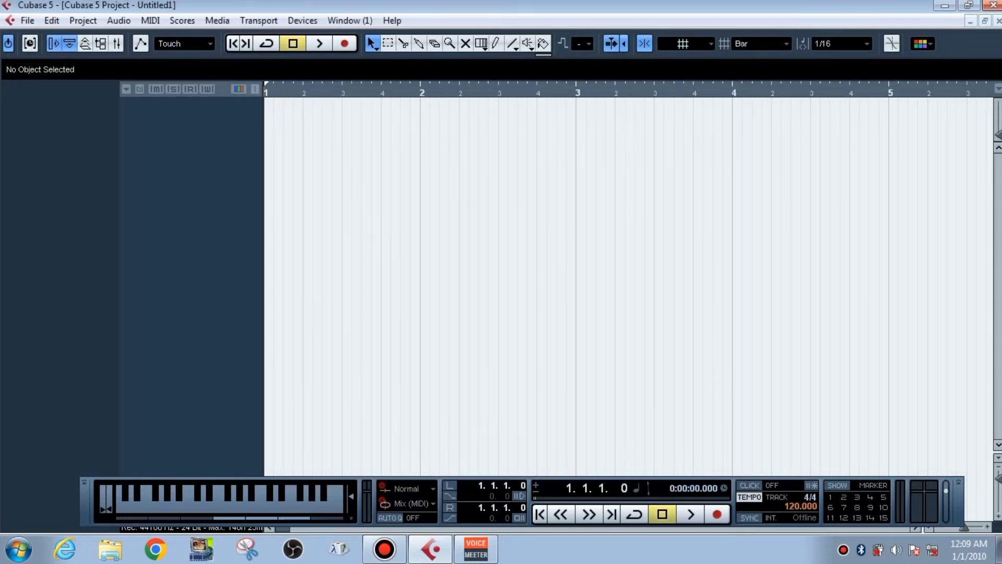
Step: Add one instrument track using the Nexus VST instrument and load its SSSSSS preset
right_click(212, 156)
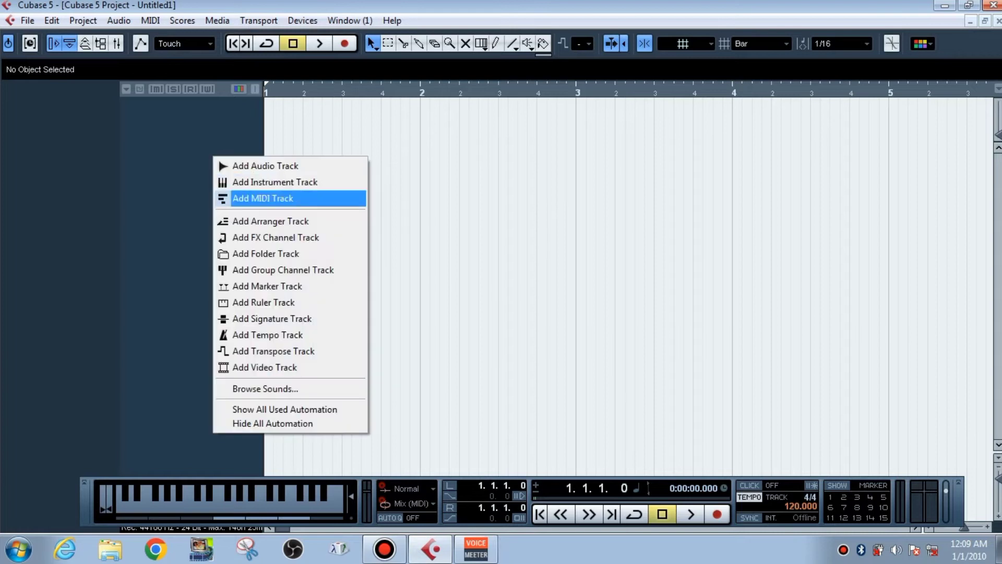
click(290, 182)
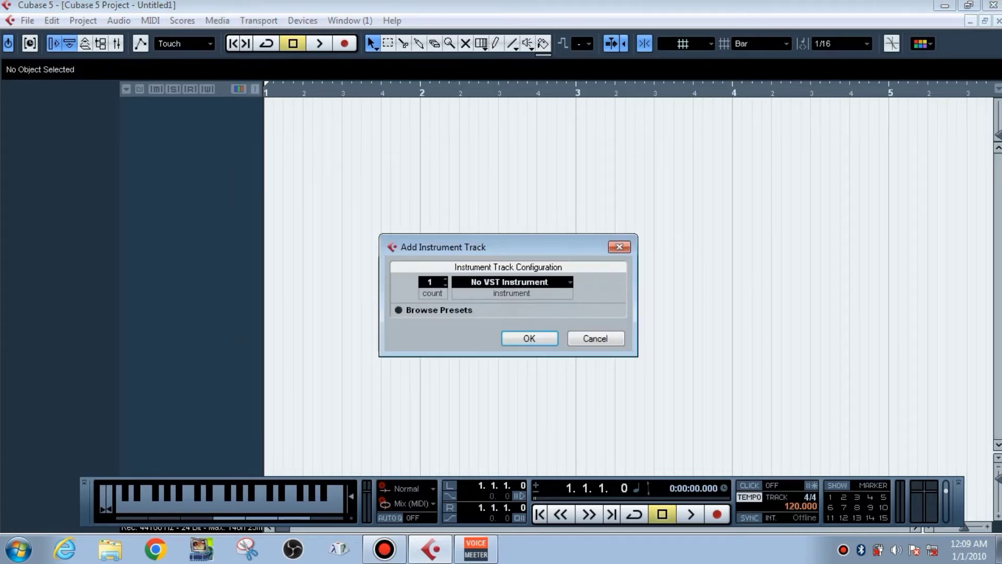
click(512, 282)
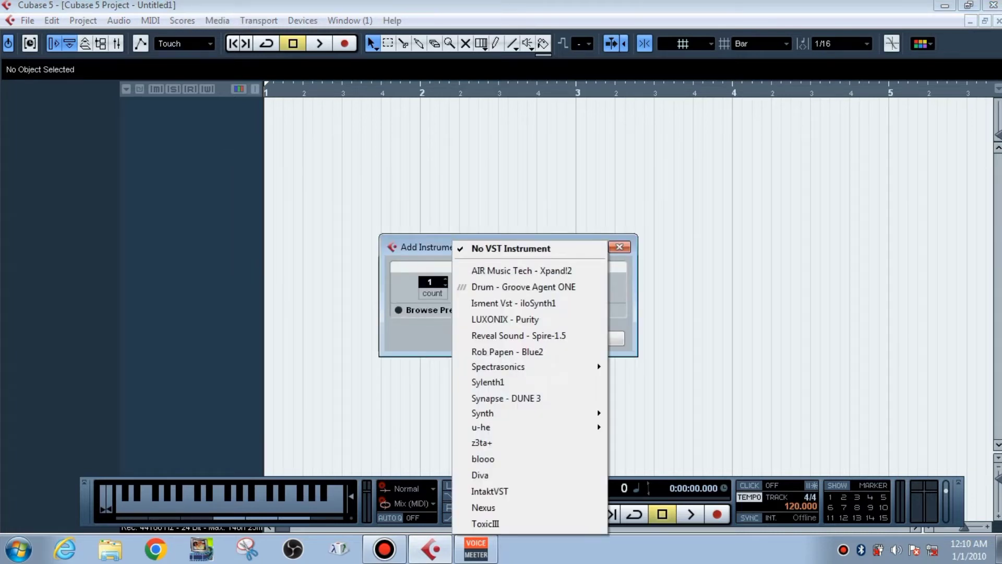
click(484, 507)
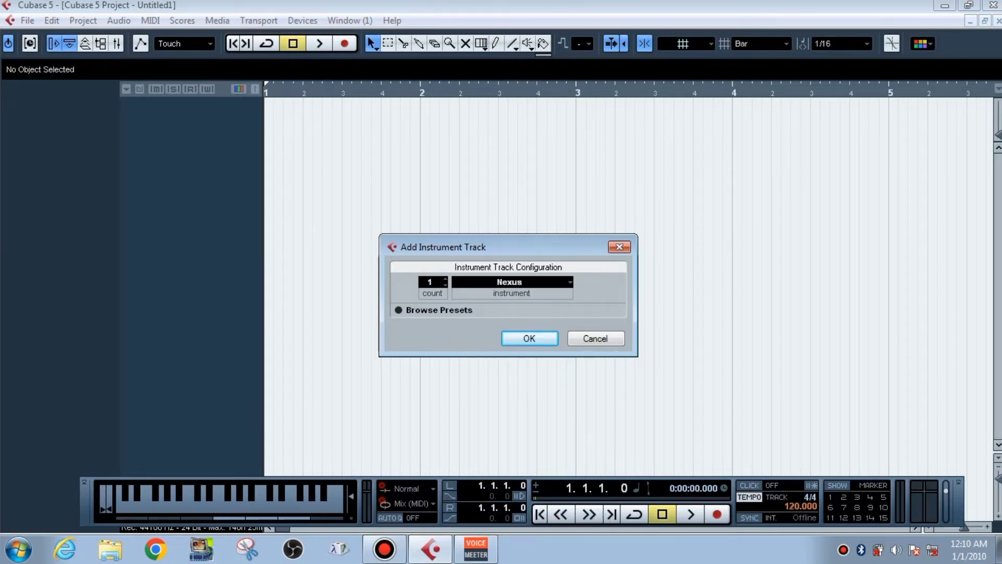
click(529, 338)
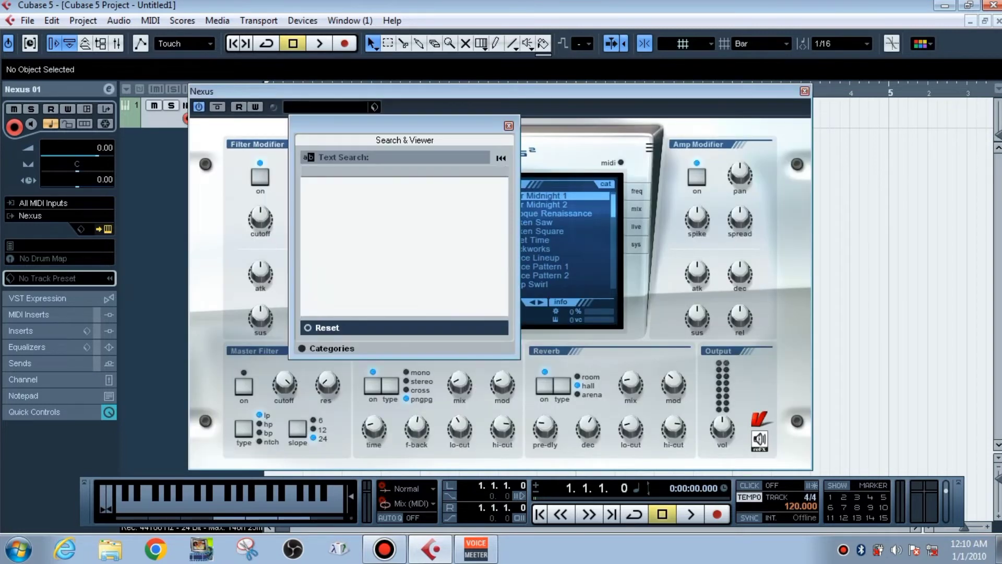
double_click(332, 195)
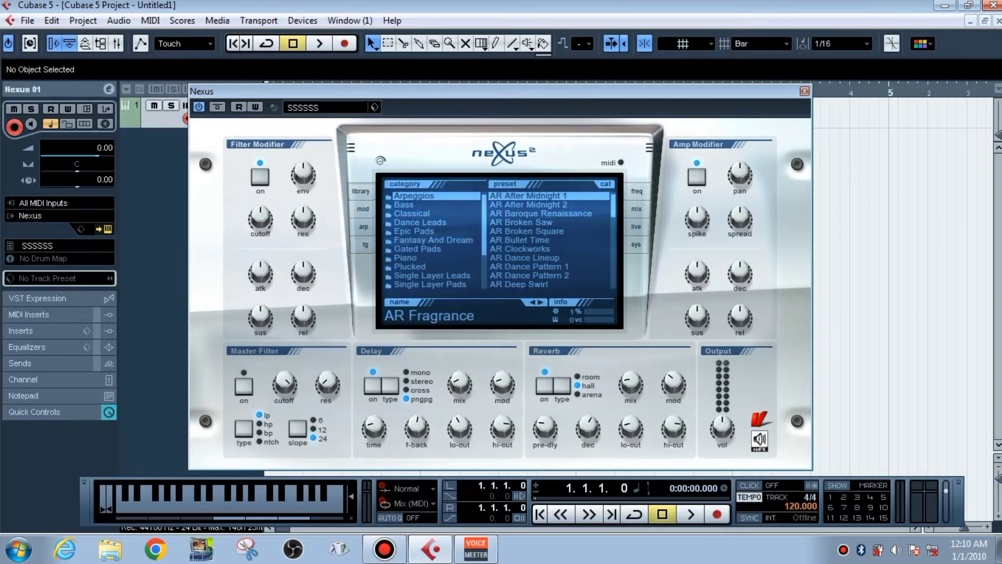
click(805, 91)
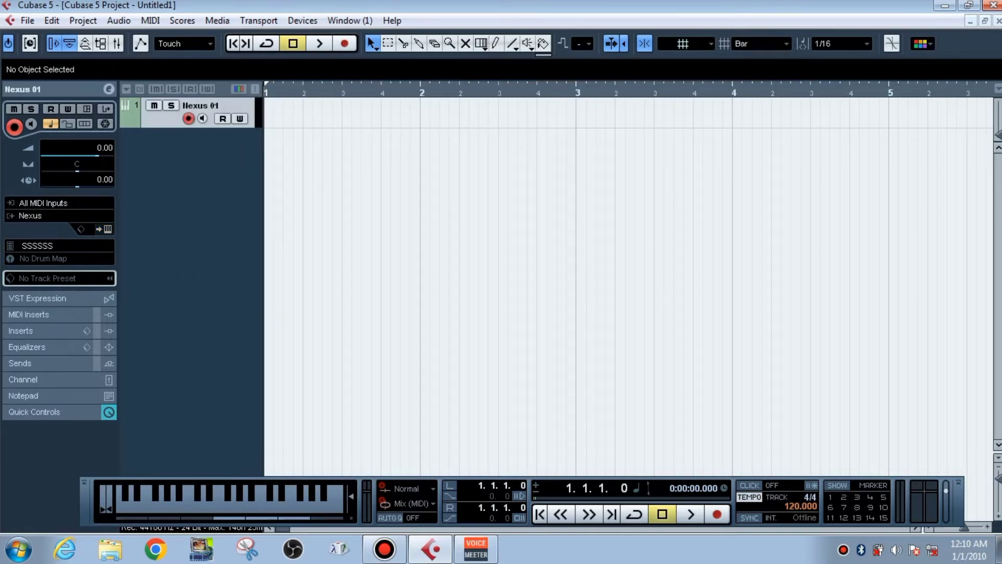
Step: Play test notes on the Nexus 01 track and look at the mixer in Voicemeeter
key(u)
key(u)
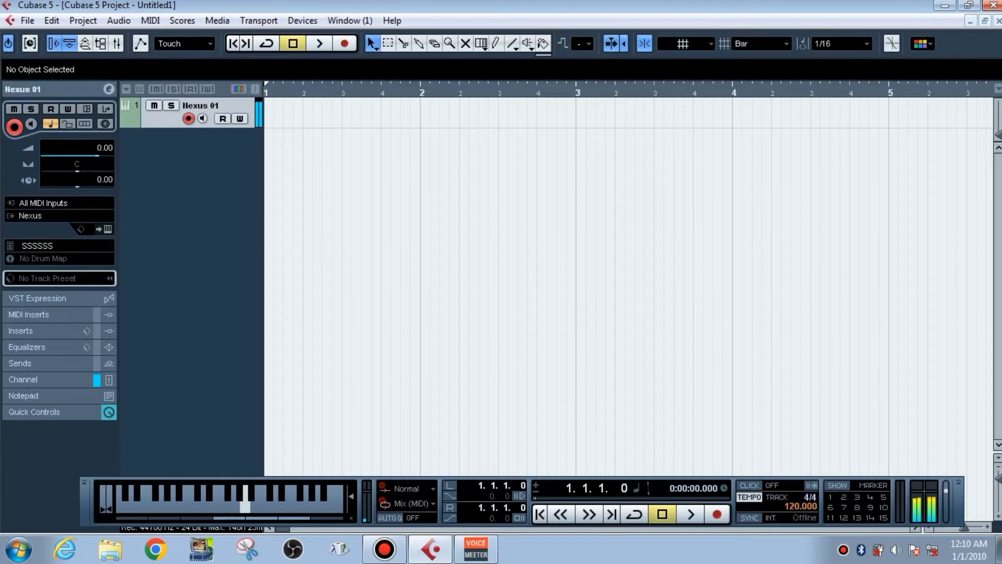
key(F2)
click(476, 549)
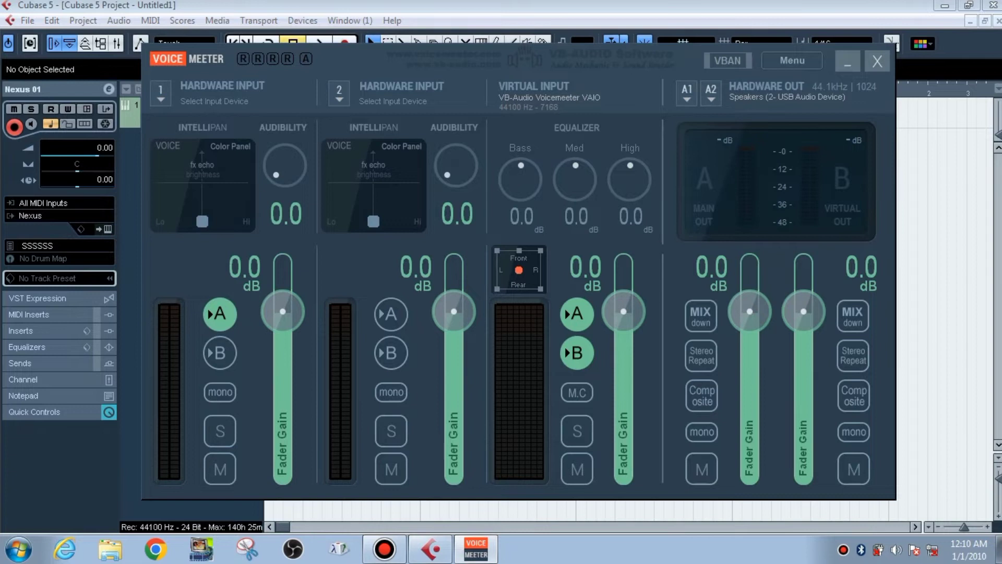
key(alt+Tab)
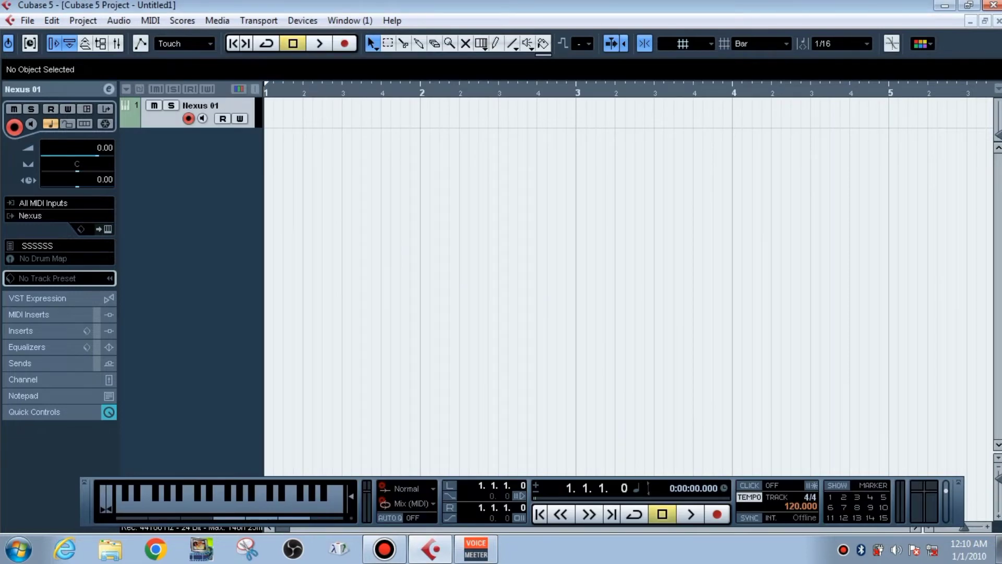
Step: Record a short MIDI part on the Nexus 01 track from the start of the project
drag(997, 478, 998, 481)
key(space)
key(space)
key(KP_Decimal)
key(KP_Multiply)
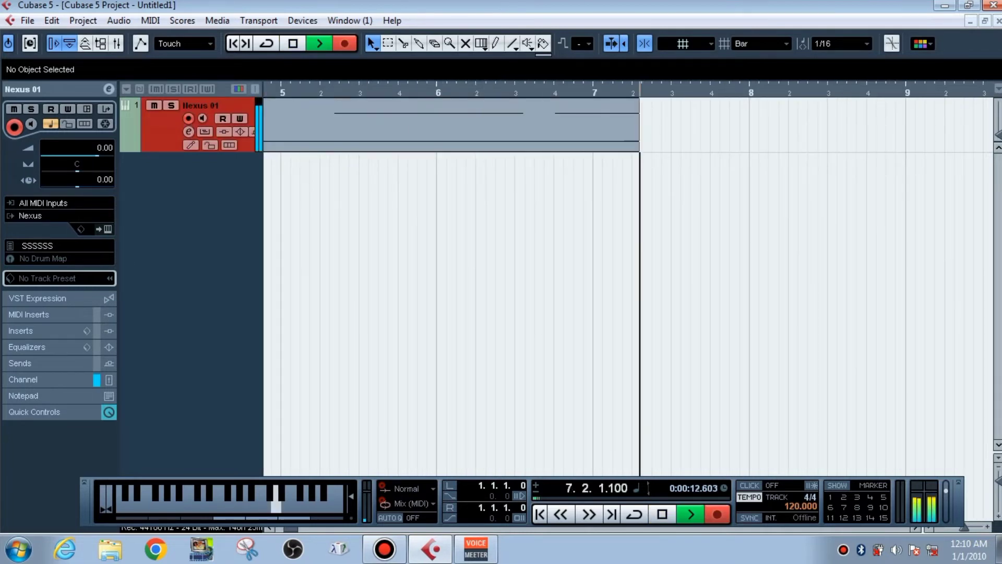
key(space)
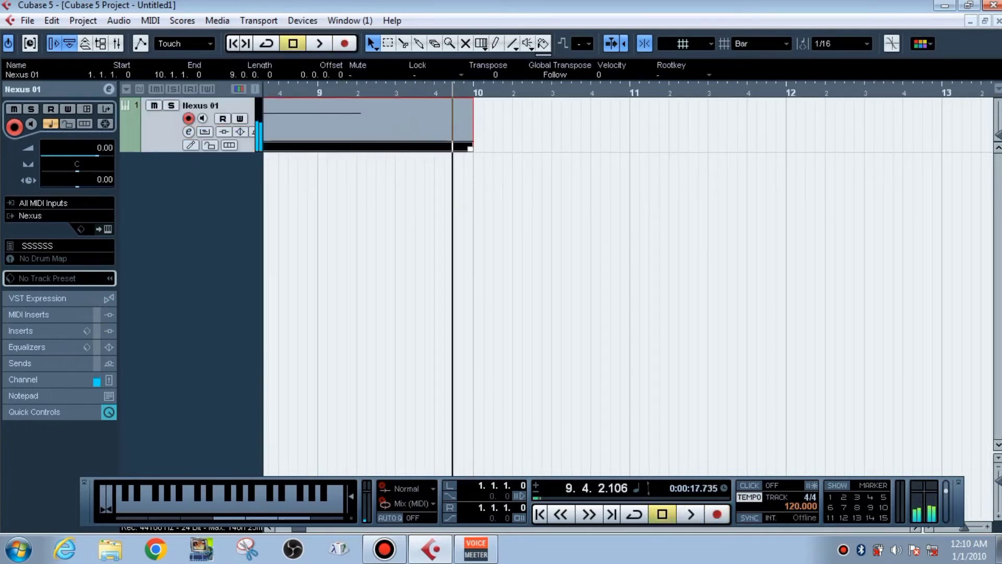
Step: Set the locators from bar 5 to bar 10 and play the recorded Nexus part in cycle mode
mouse_move(412, 90)
mouse_down()
mouse_move(415, 52)
mouse_move(413, 90)
mouse_up()
drag(305, 85, 353, 85)
key(KP_Divide)
click(286, 90)
key(space)
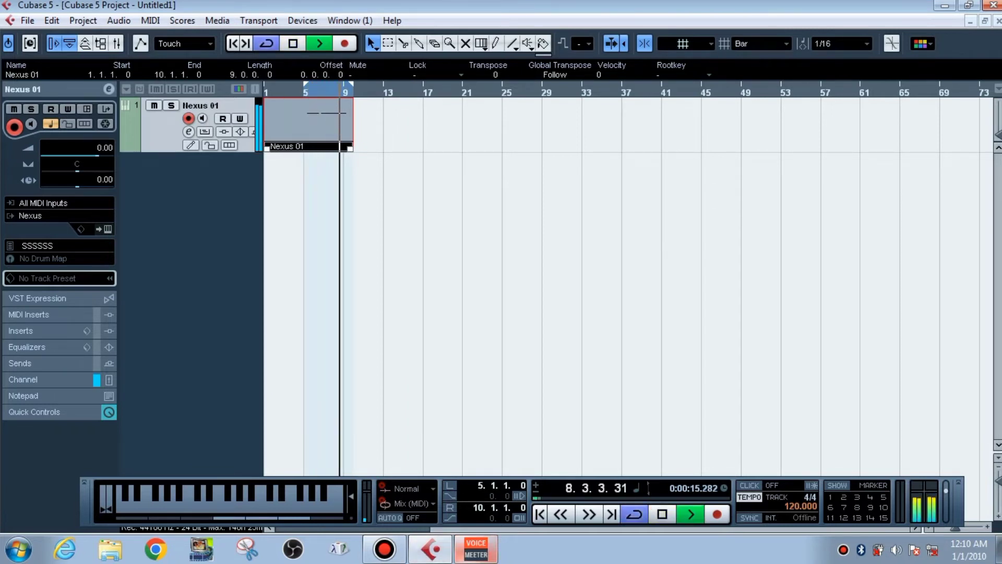
Step: Examine the playback levels and the A1 hardware output device list in Voicemeeter, and stop playback in Cubase
click(476, 549)
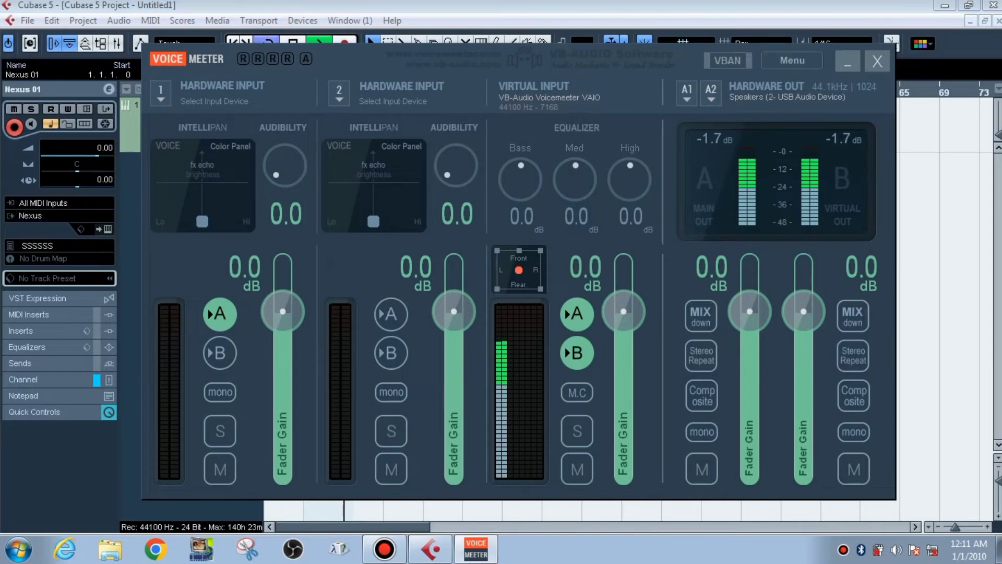
click(686, 93)
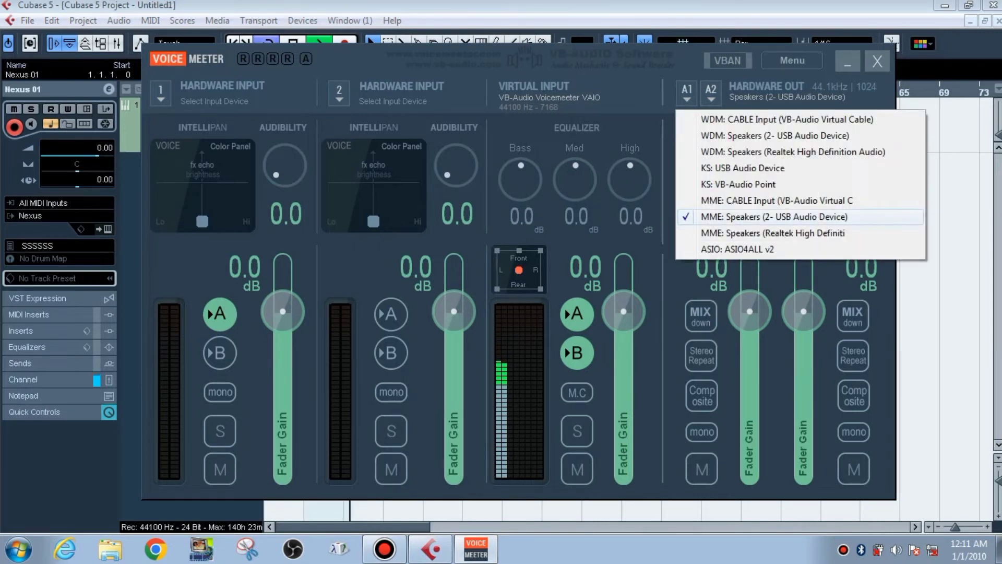
key(alt+Tab)
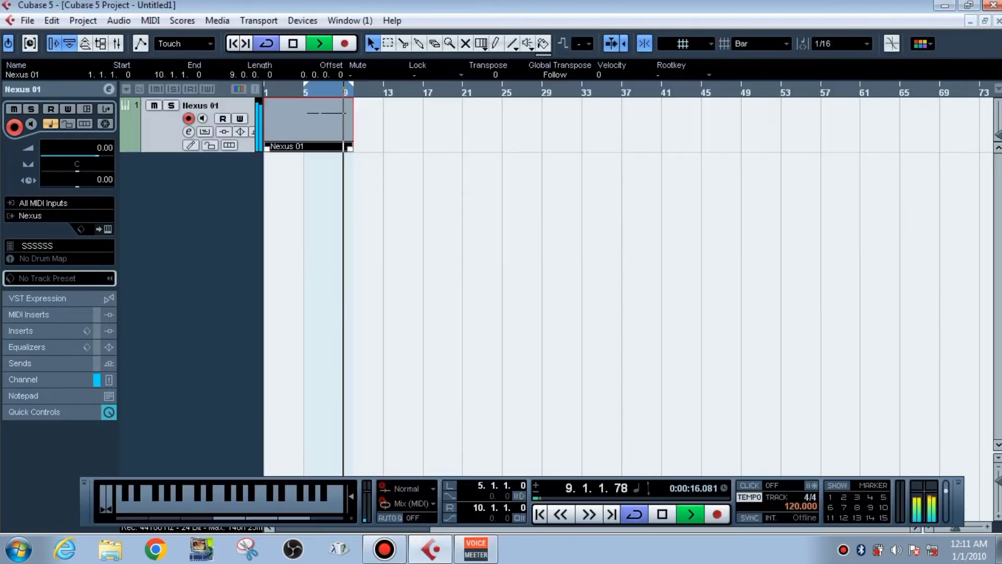
key(space)
key(F2)
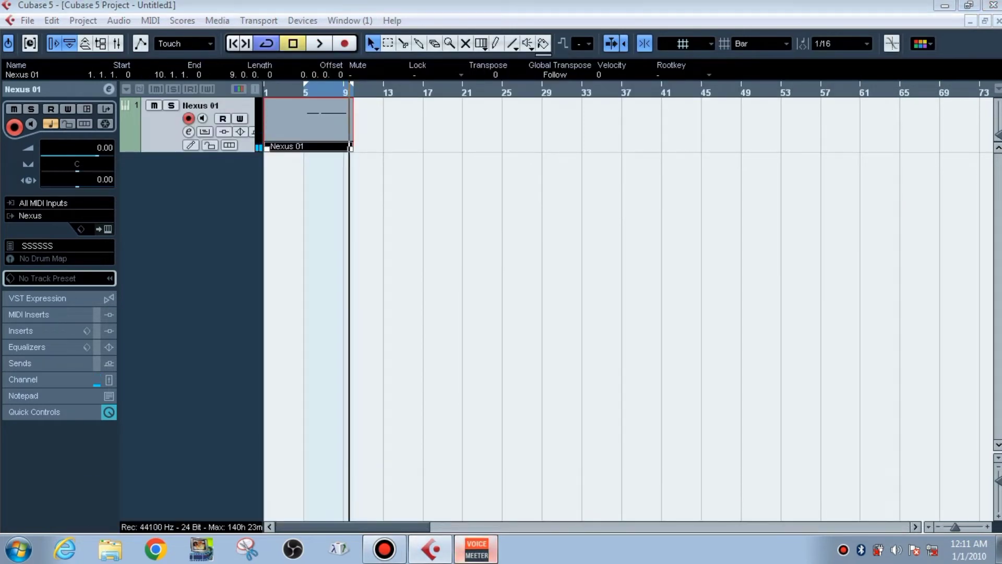
Step: Switch to Voicemeeter and select MME: Speakers (2- USB Audio Device) as the A1 hardware output
key(alt+Tab)
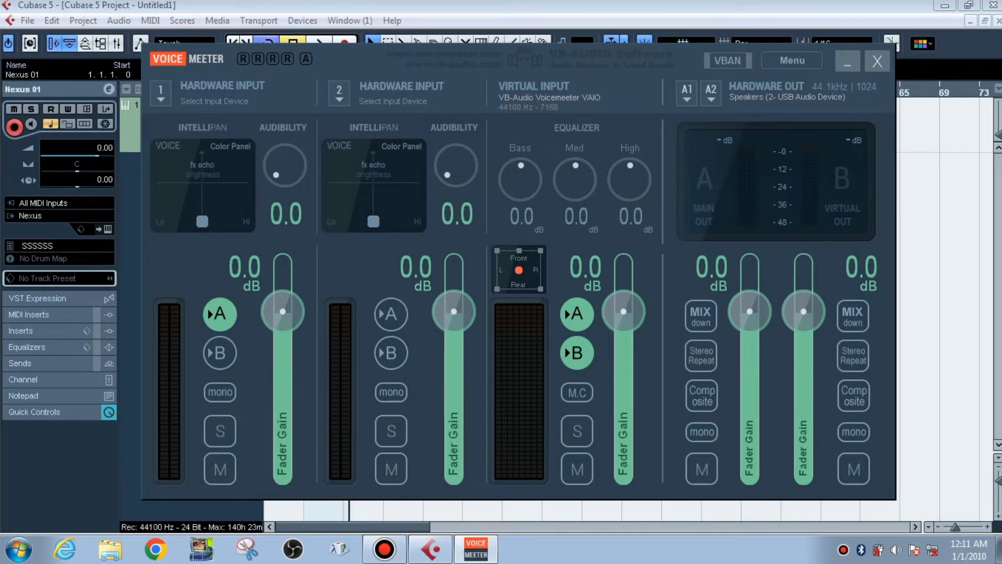
click(686, 93)
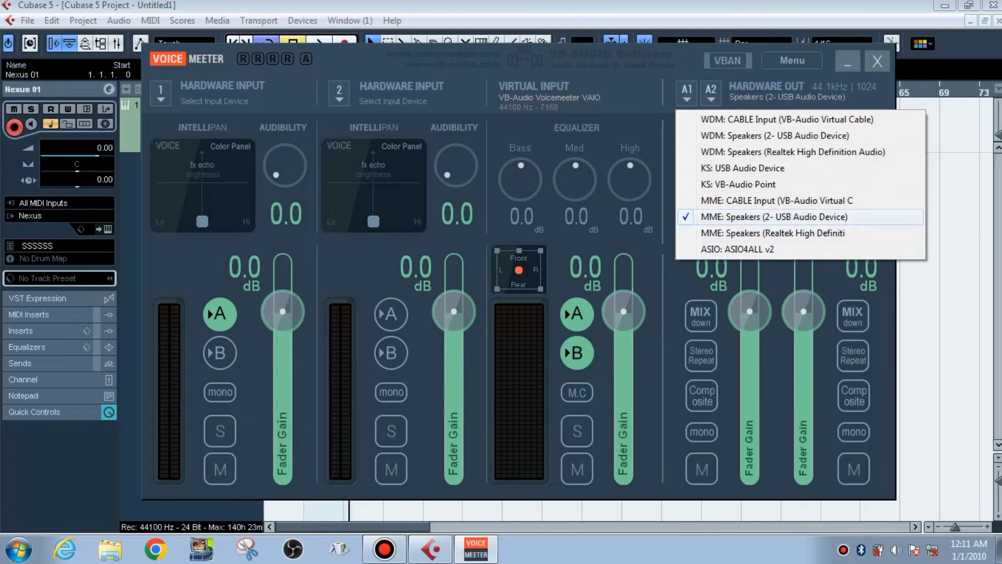
click(774, 216)
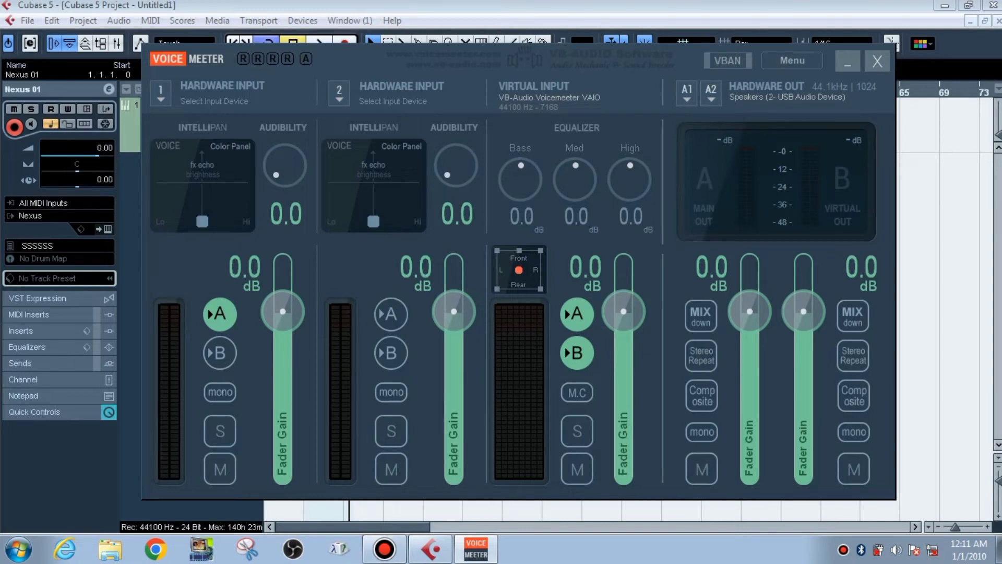
click(687, 92)
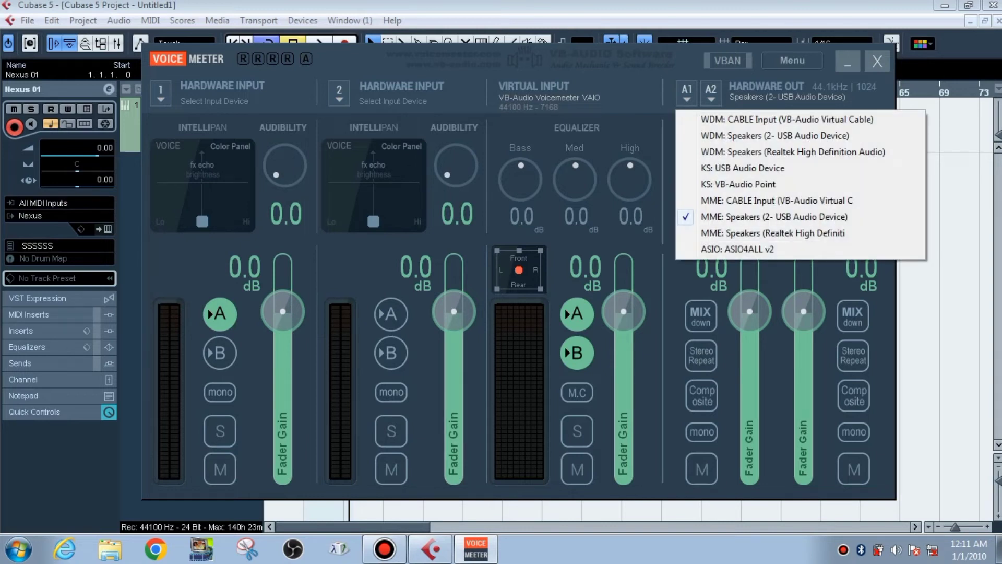
Step: Play the Nexus part in Cubase while checking its levels in Voicemeeter, and stop playback
key(alt+Tab)
key(space)
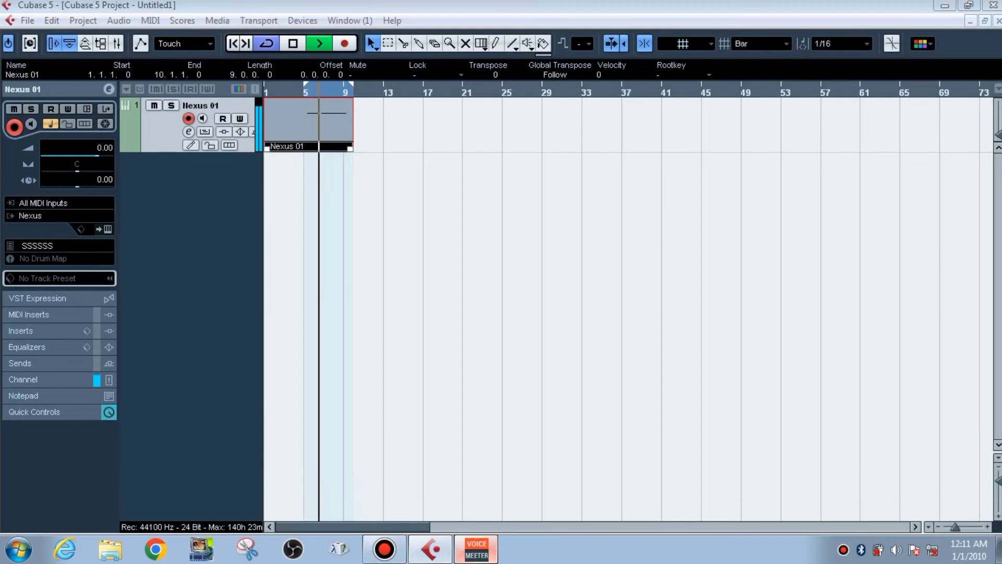
key(alt+Tab)
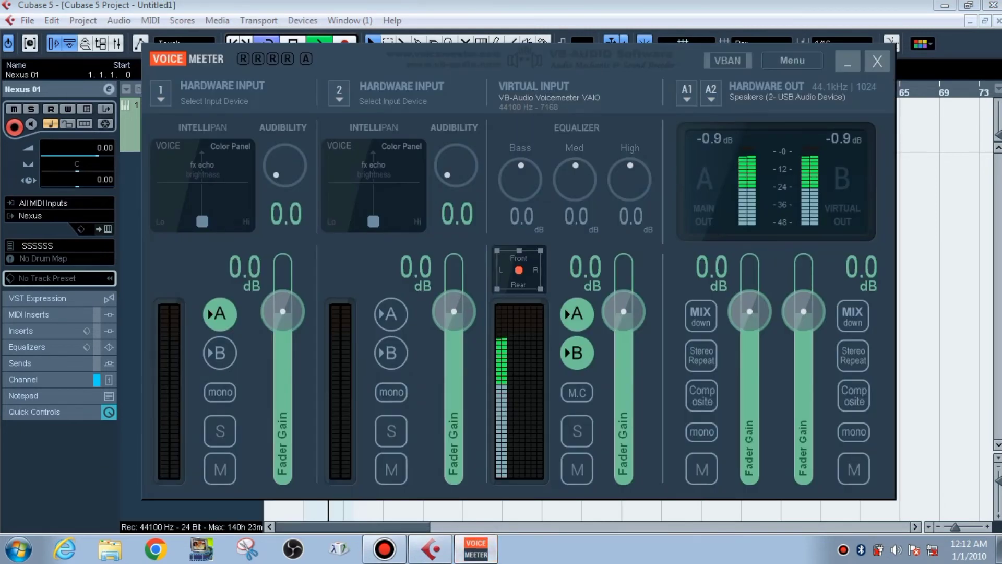
key(alt+Tab)
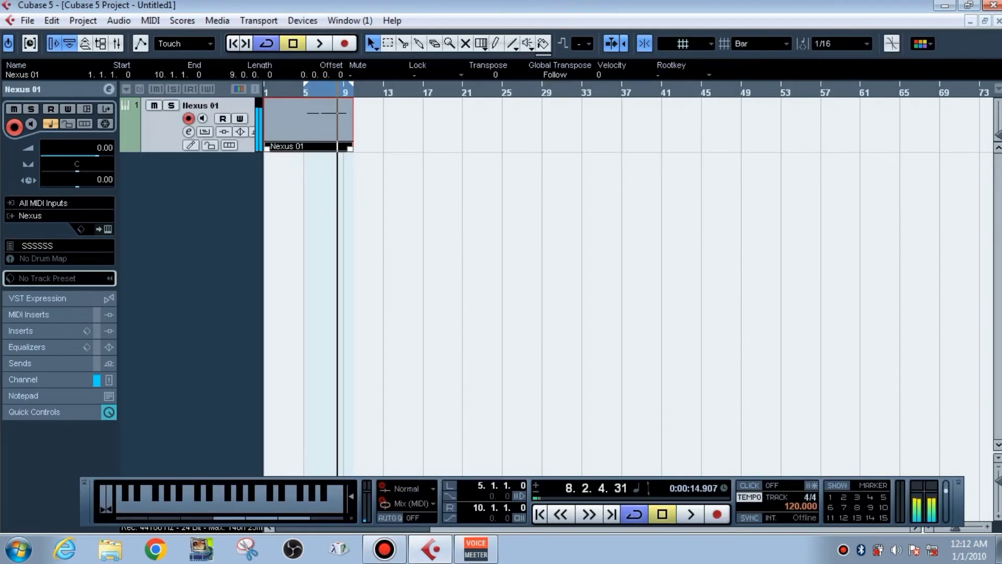
Step: Try MME: Microphone (2- USB Audio Device) as Voicemeeter's hardware input 1, remove that device selection, and minimize Voicemeeter
key(alt+Tab)
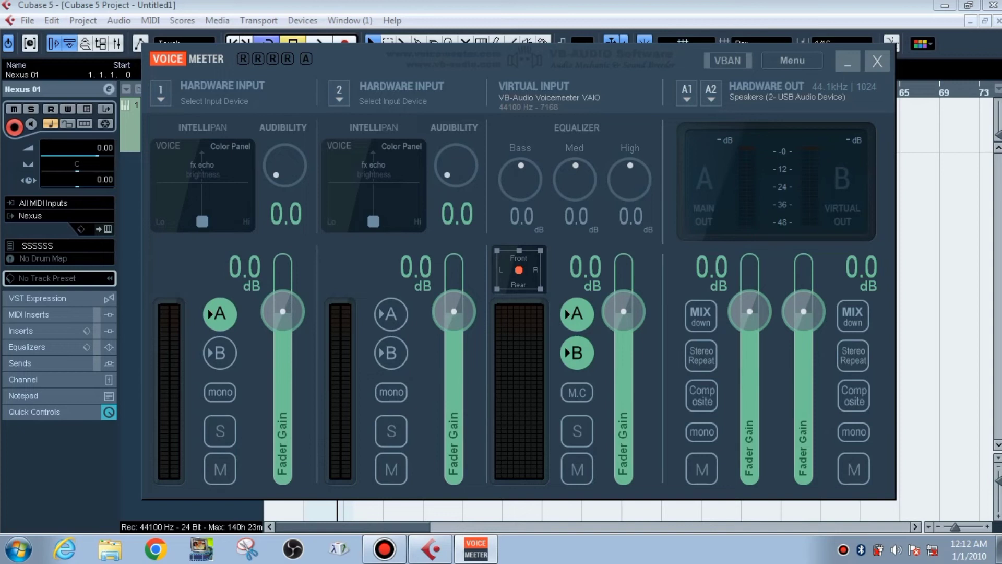
click(221, 94)
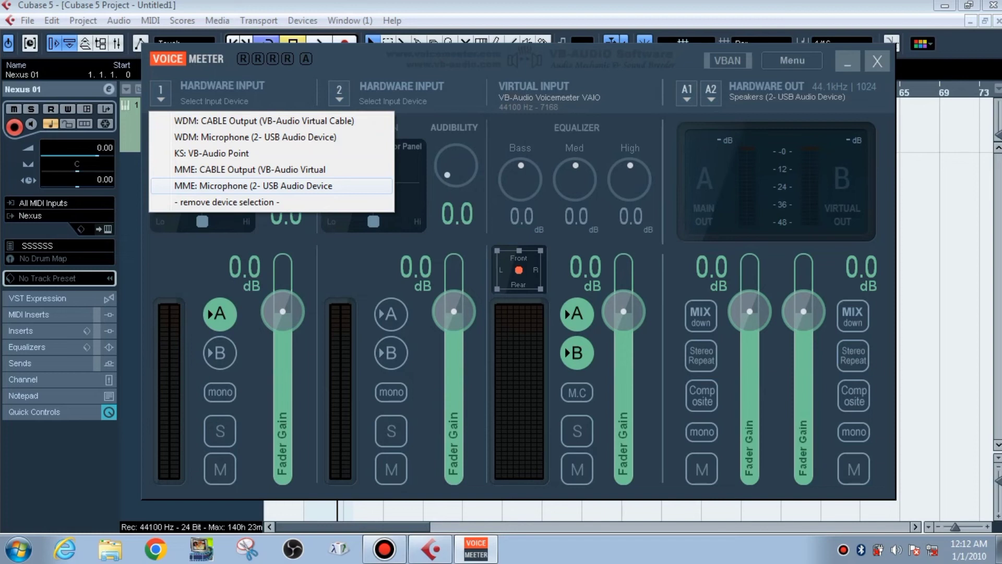
click(253, 186)
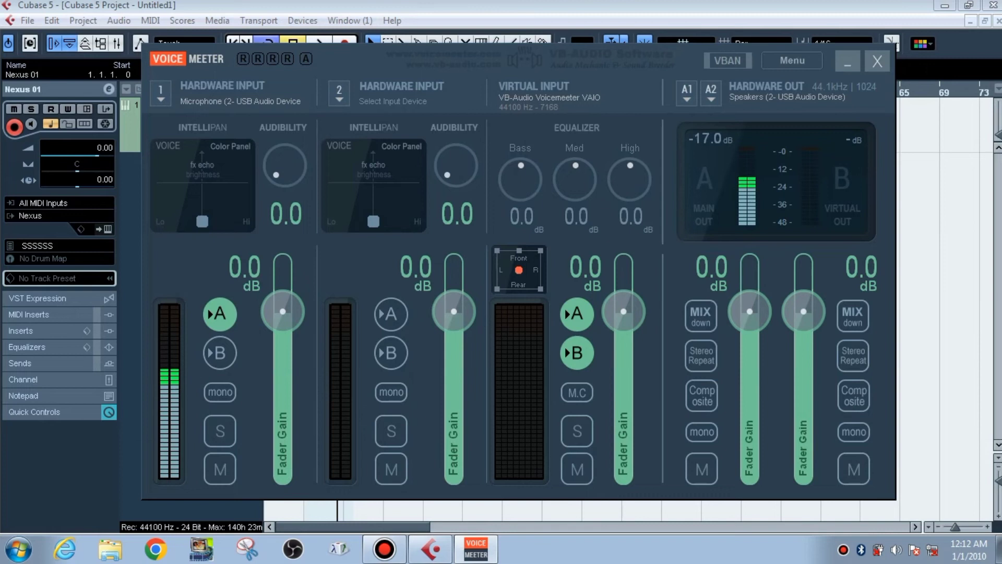
click(160, 93)
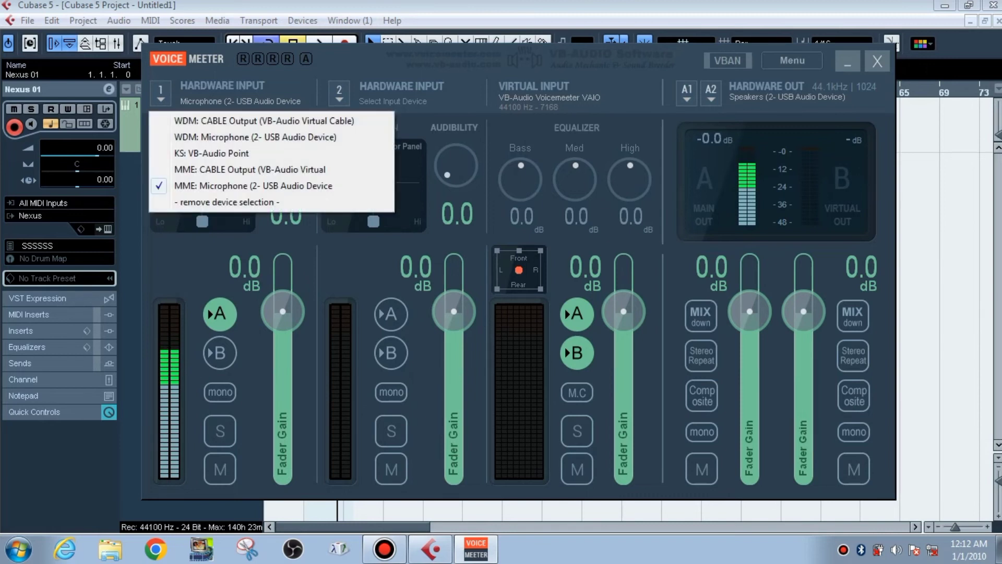
click(225, 202)
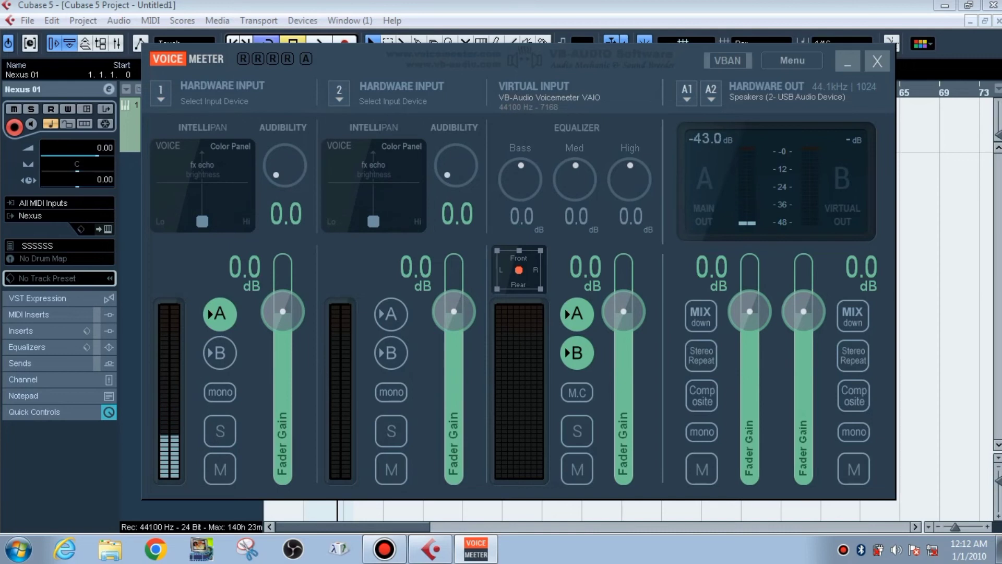
click(848, 60)
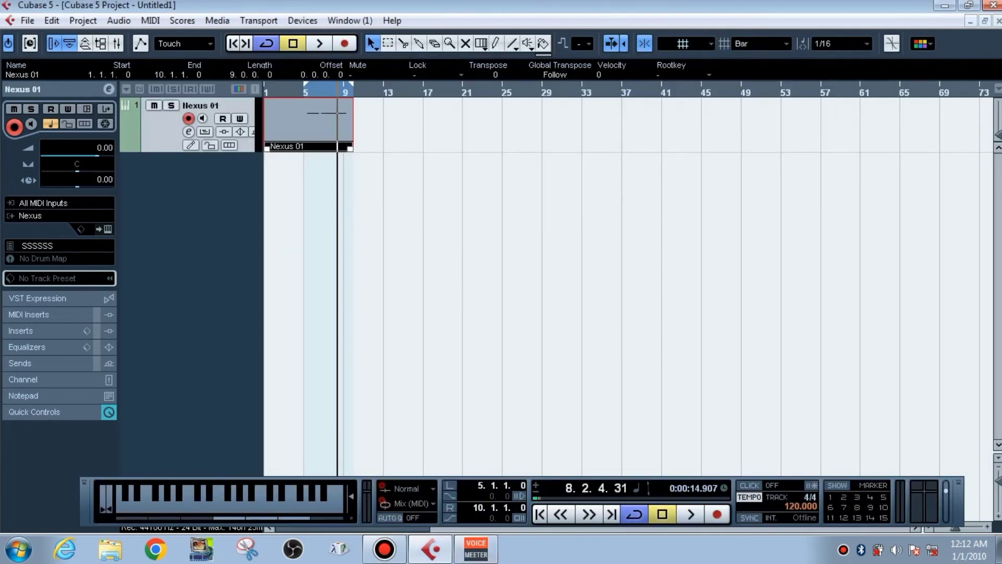
Step: Switch to Bandicam and set the primary microphone to VoiceMeeter Output (VB-Audio VoiceMeeter VAIO) in the recording settings
mouse_move(431, 548)
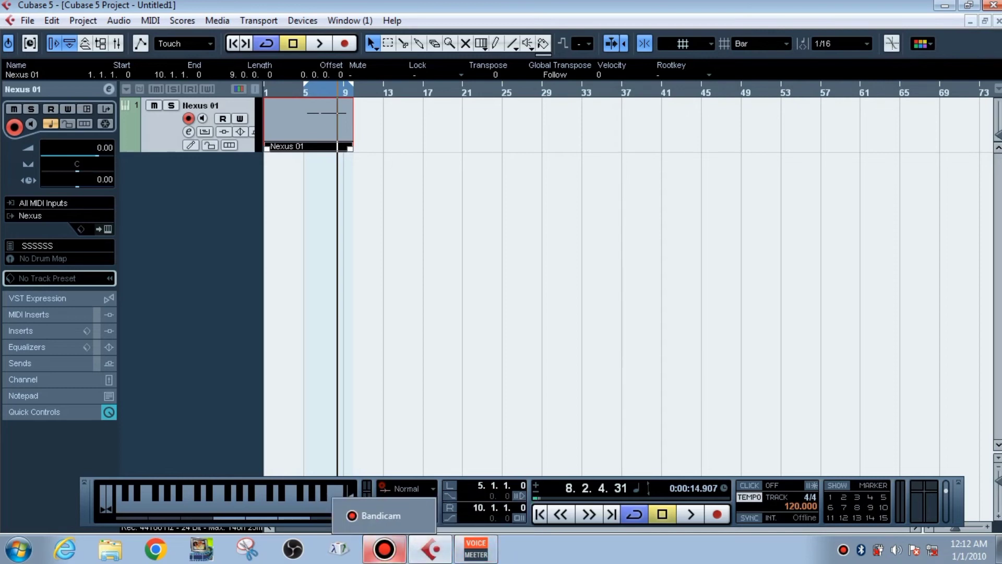
click(385, 548)
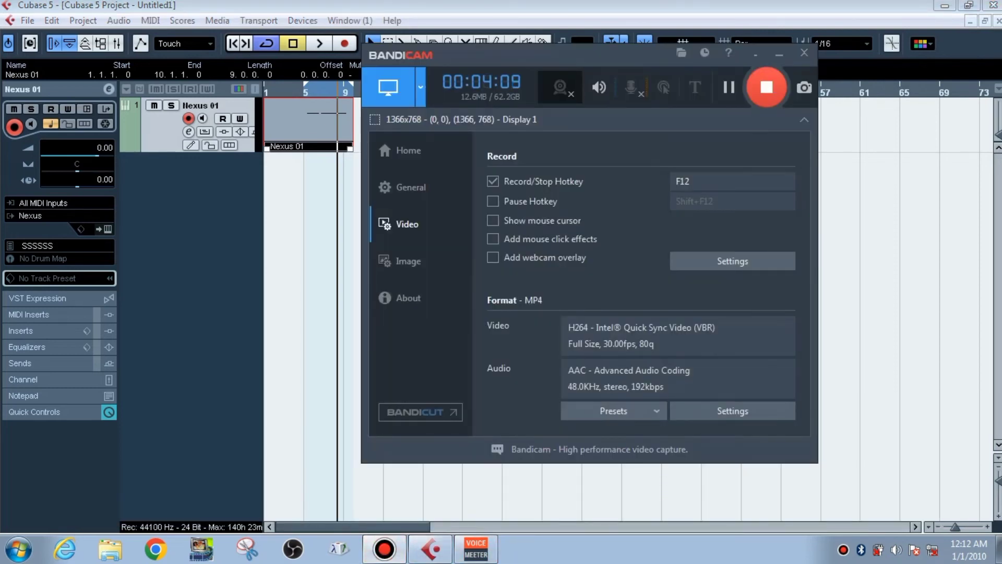
click(732, 261)
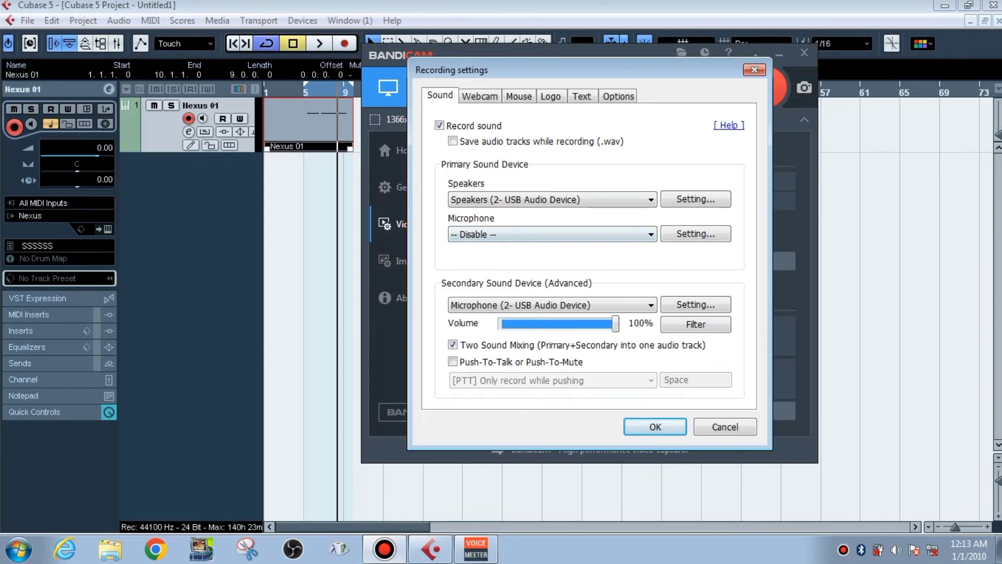
click(552, 234)
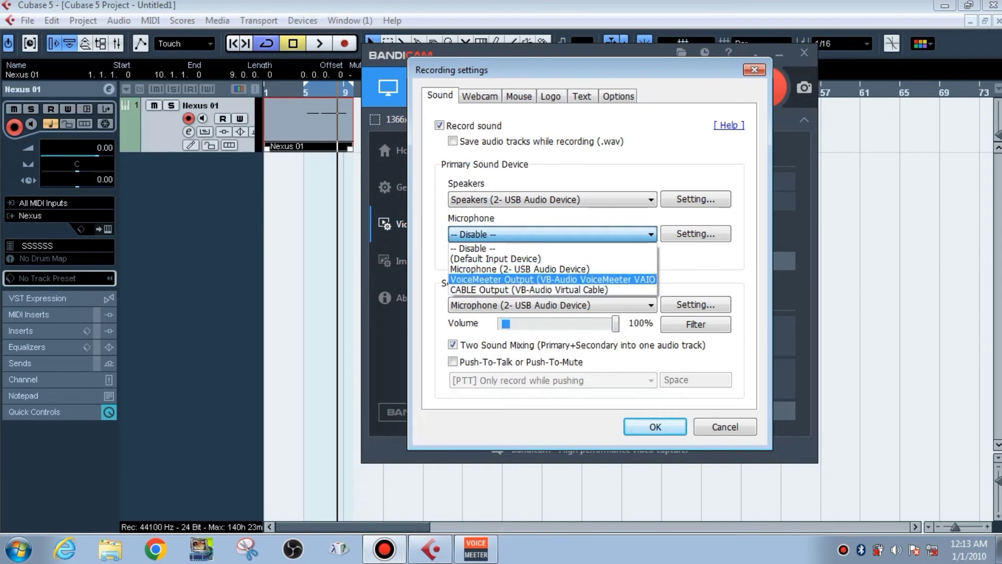
click(552, 280)
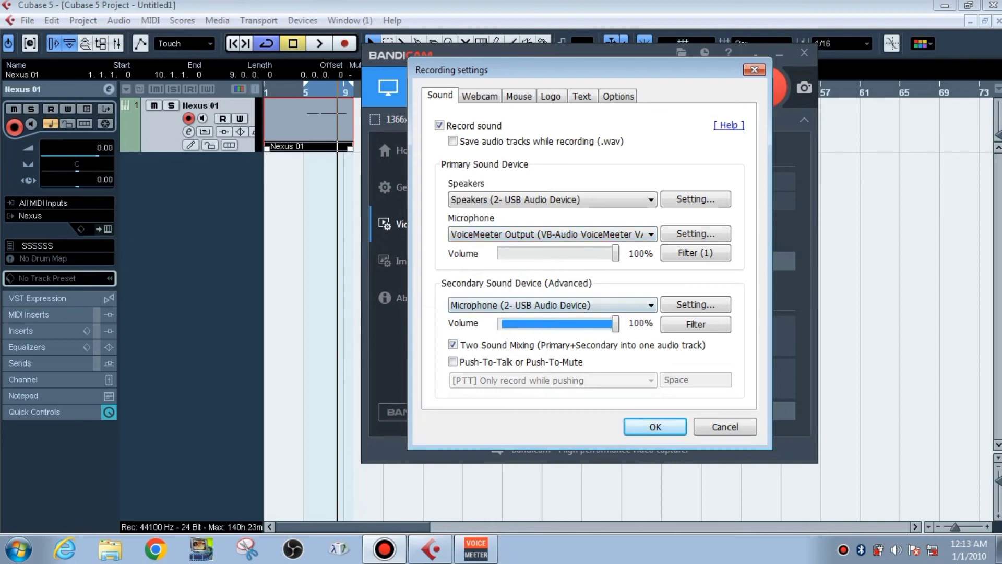
click(655, 427)
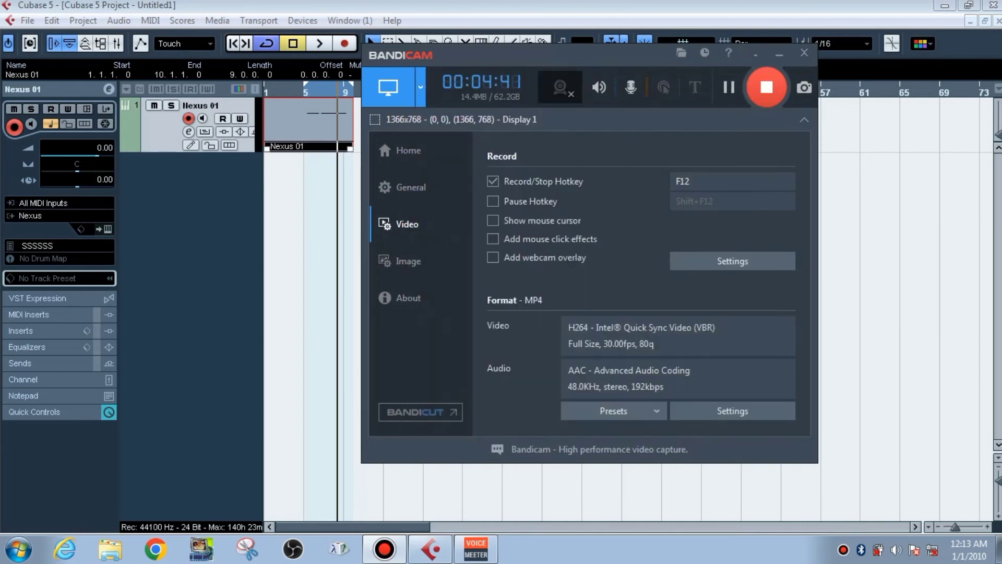
Step: Select Microphone (2- USB Audio Device) as Bandicam's secondary sound device, apply the recording settings, and minimize Bandicam
click(732, 261)
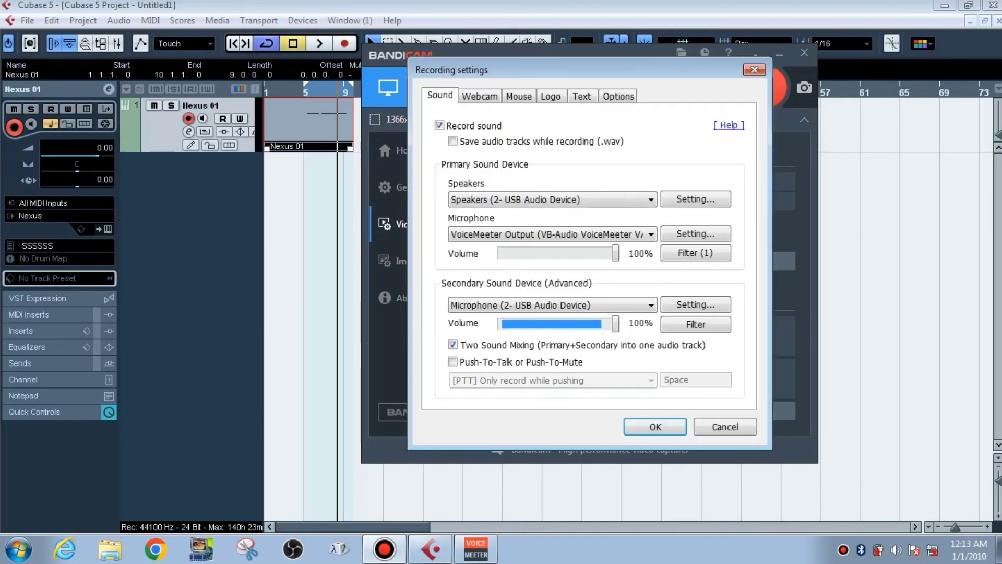
click(551, 234)
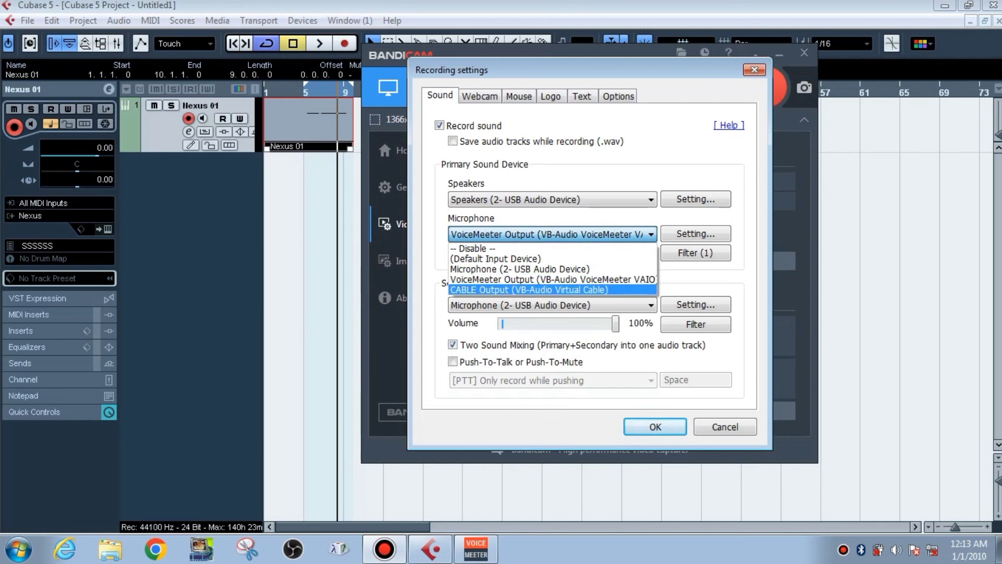
click(552, 305)
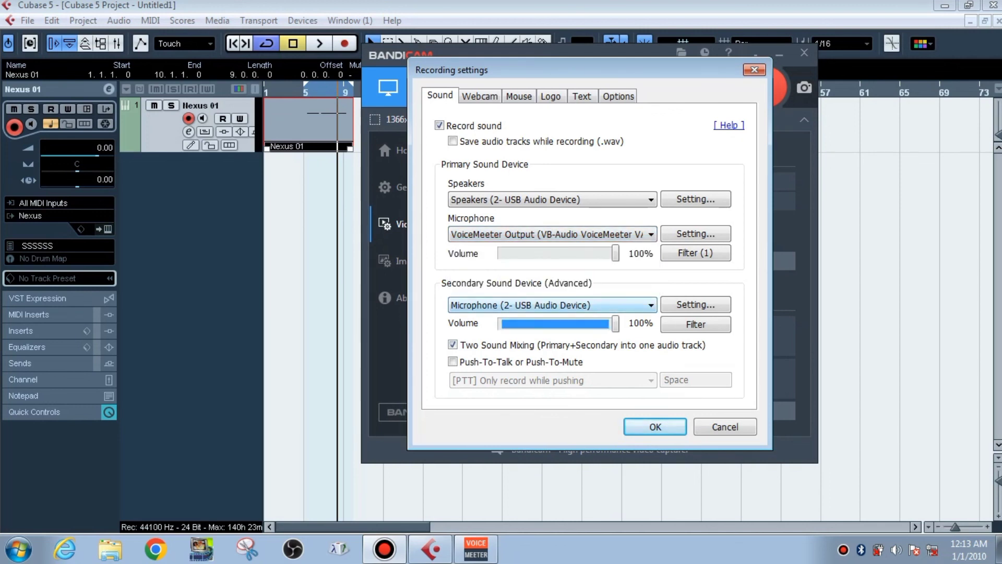
click(552, 305)
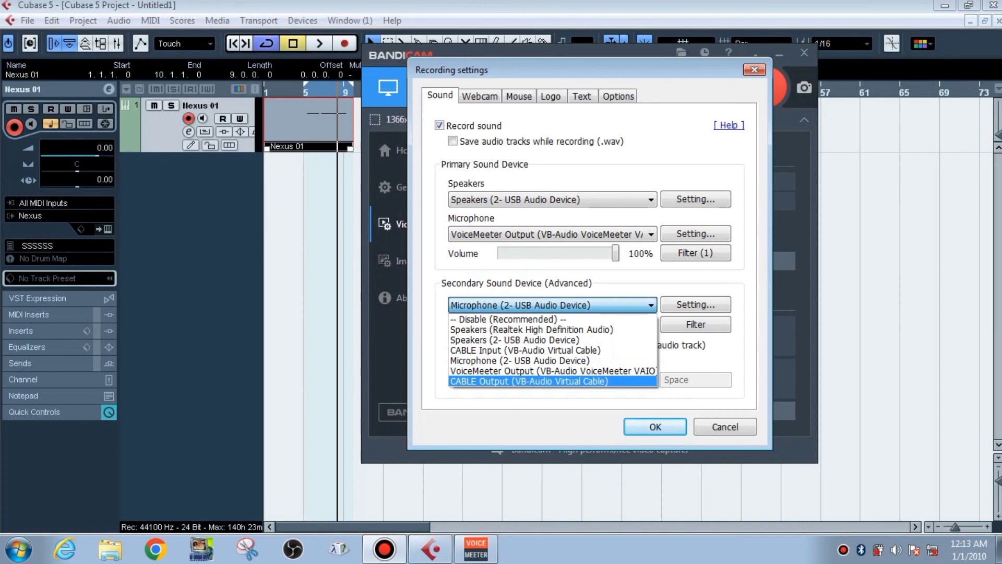
click(519, 360)
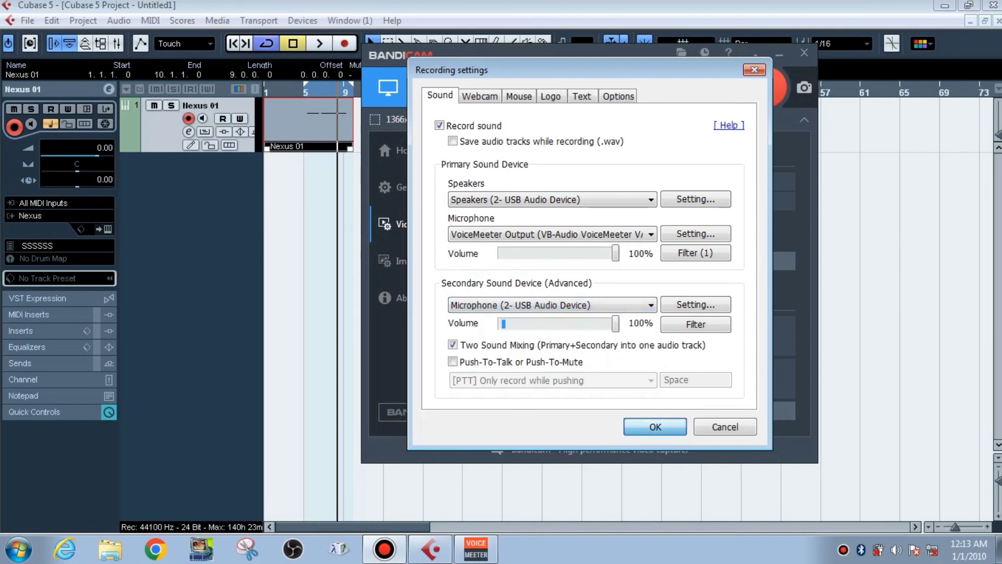
click(654, 427)
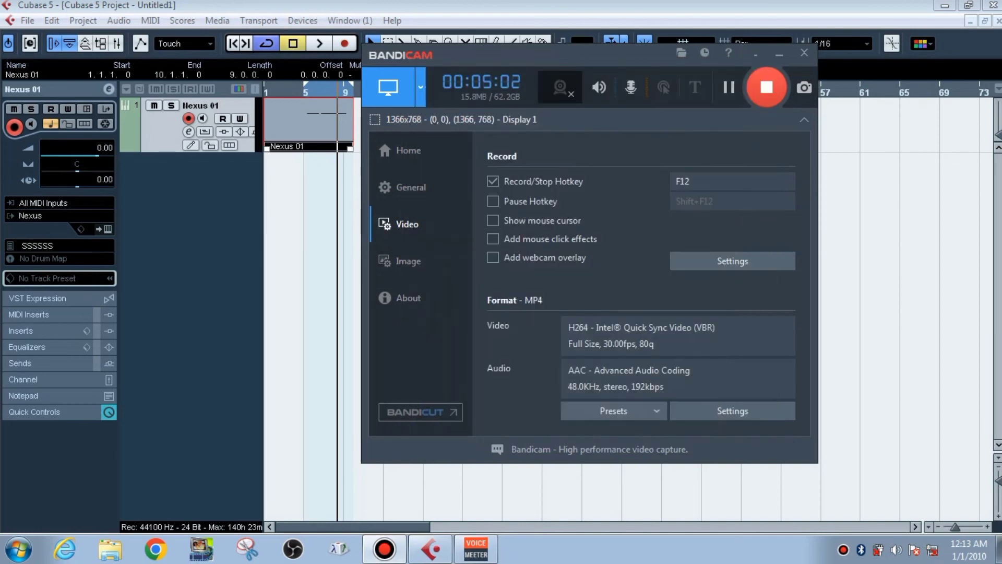
click(779, 52)
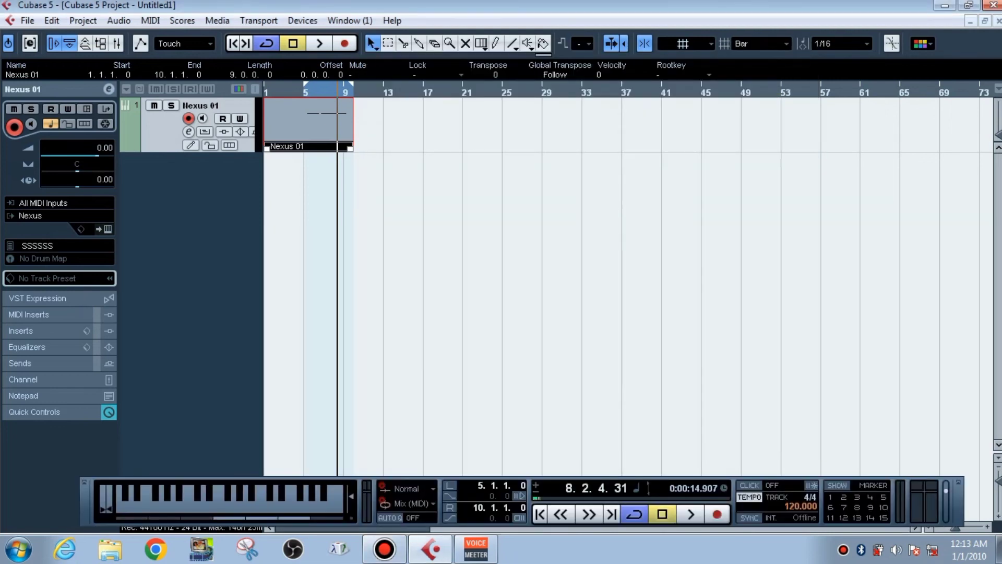
Step: Play the recorded Nexus part in Cubase to test the audio capture, and stop playback
click(284, 90)
key(space)
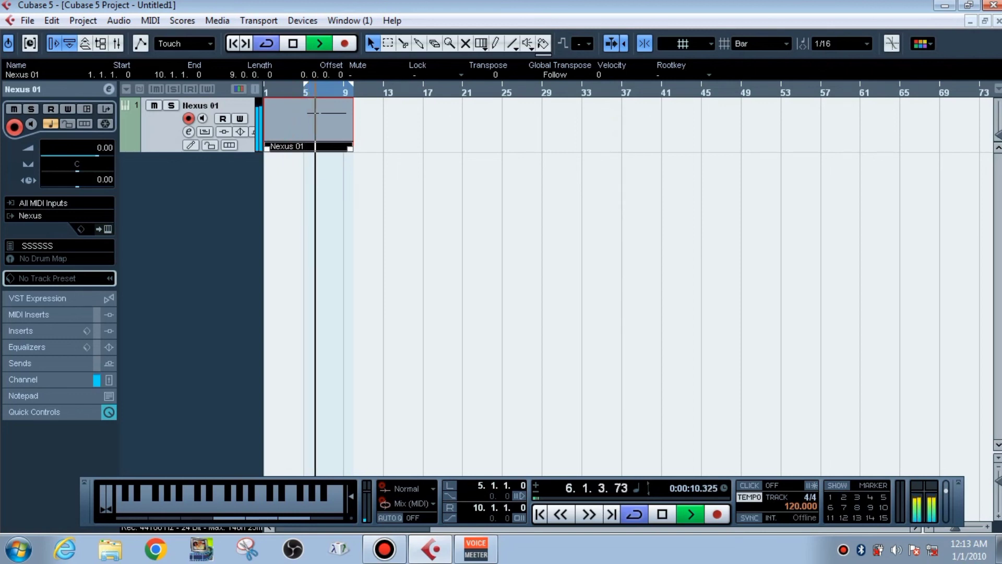
key(space)
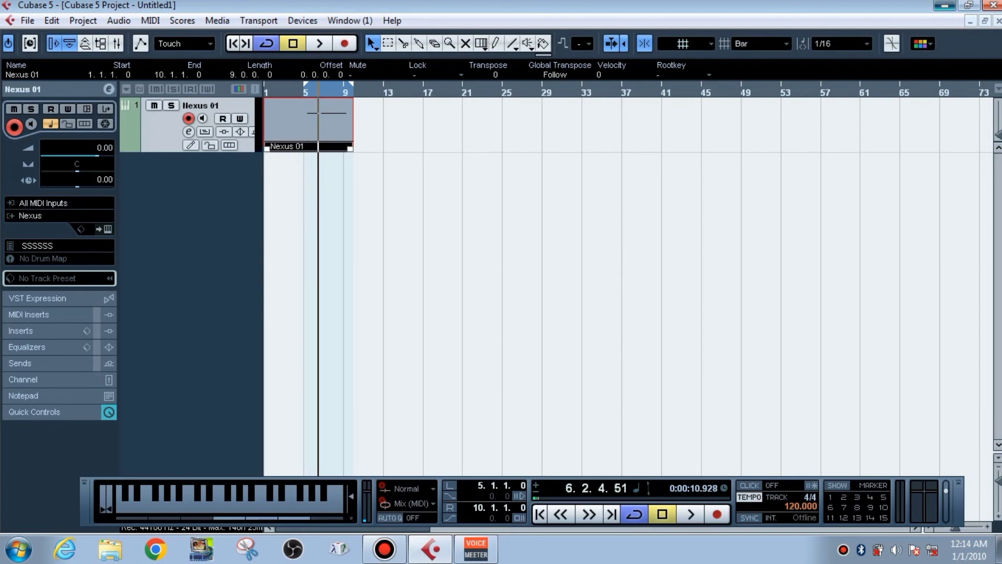
Step: Minimize Cubase and refresh the desktop
click(945, 5)
right_click(648, 73)
click(678, 116)
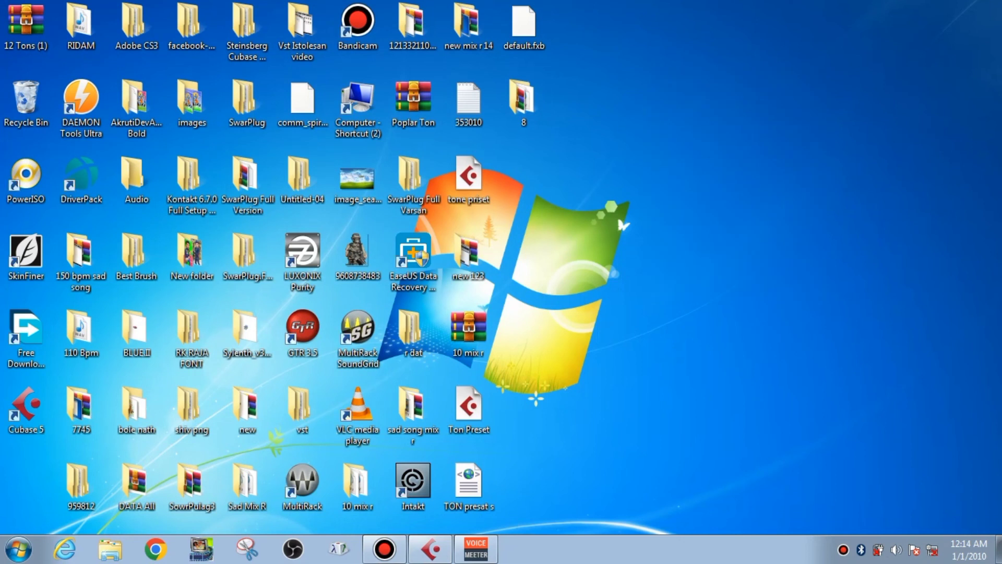